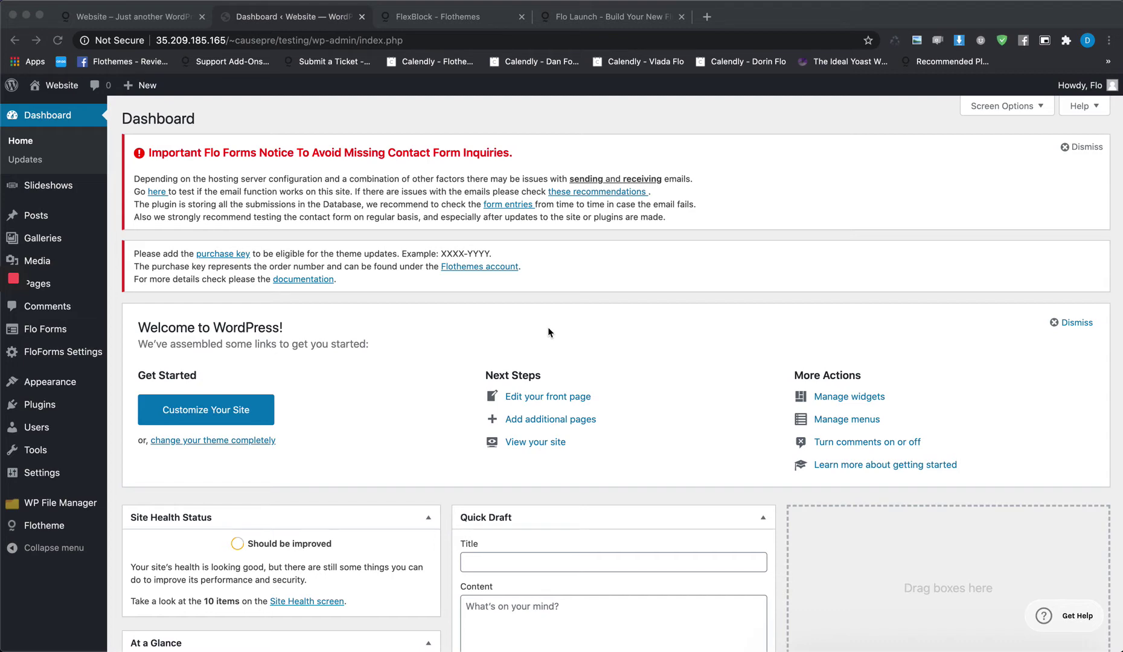
# Download the FlexBlock and FloLaunch plugin zips from their Flothemes product pages
pyautogui.click(427, 23)
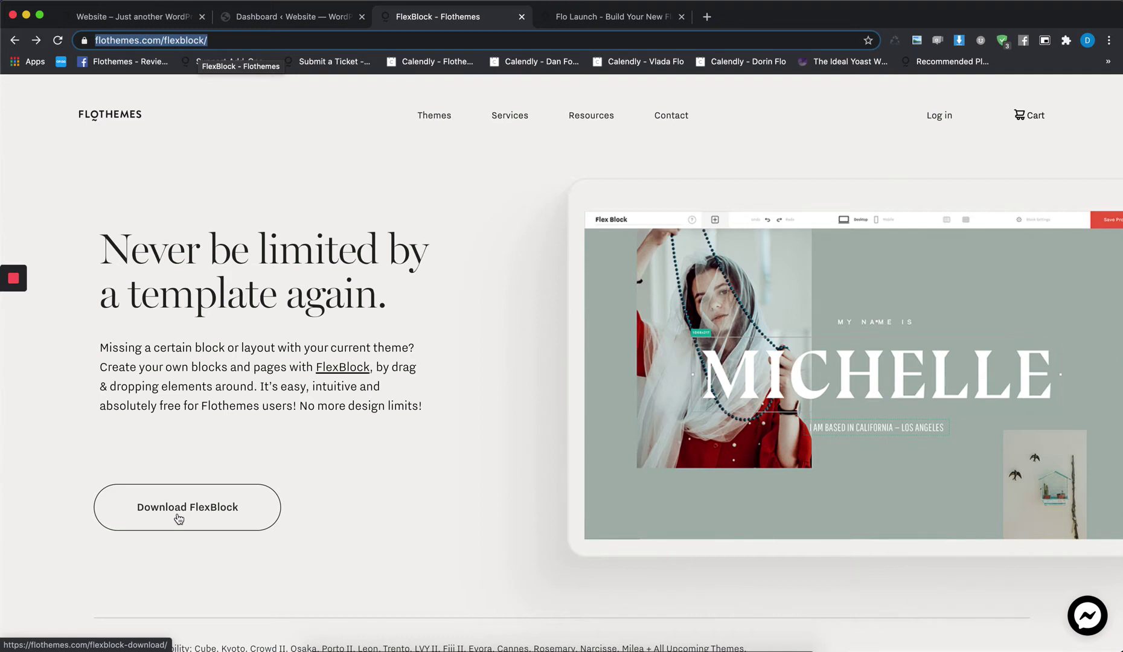
pyautogui.click(178, 519)
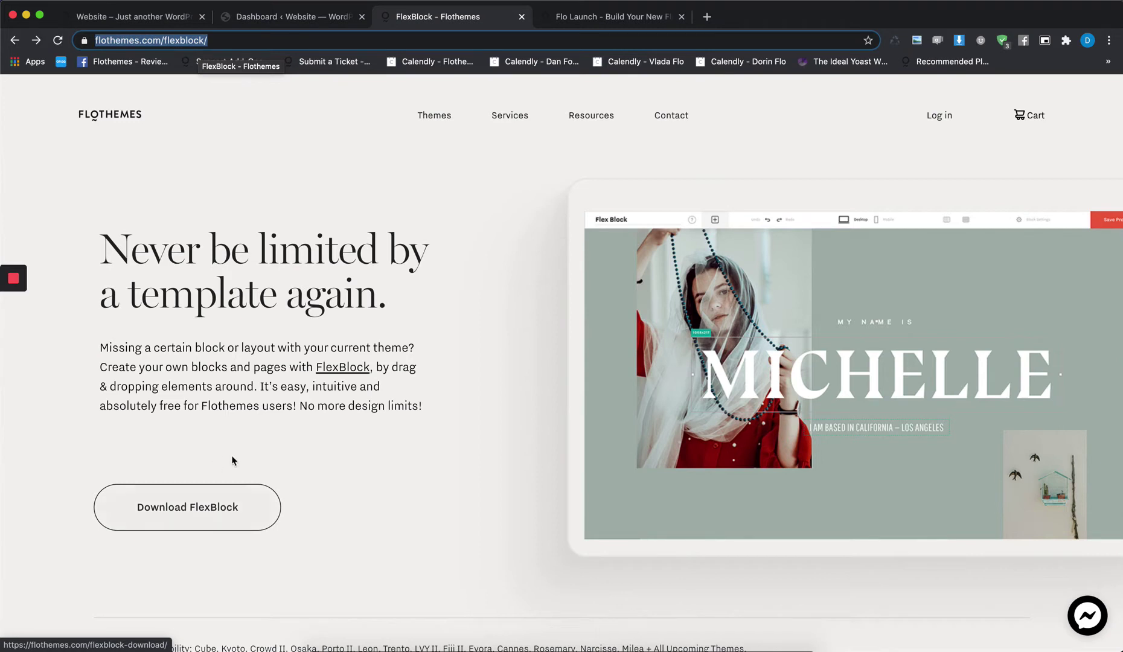
pyautogui.click(606, 21)
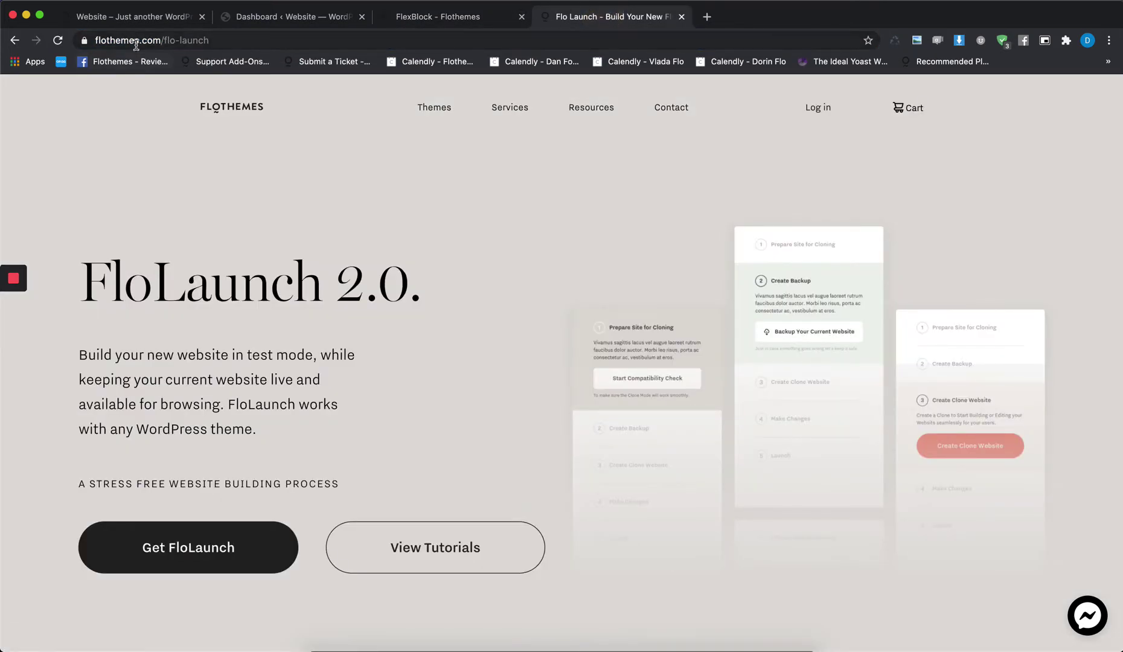
pyautogui.click(146, 565)
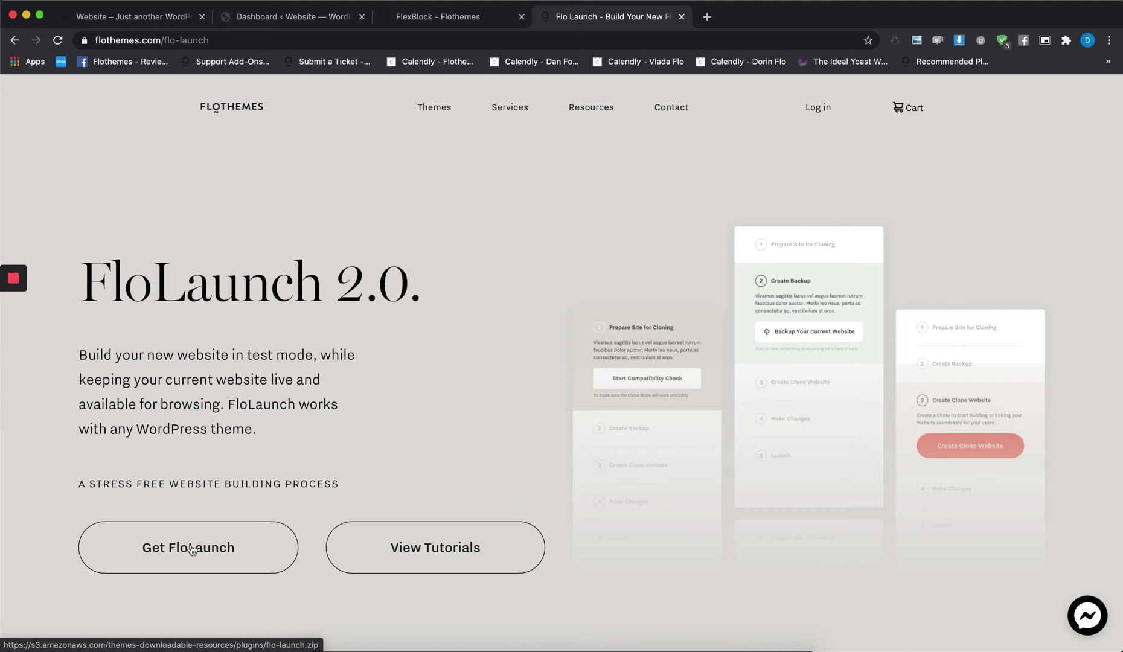
pyautogui.click(191, 549)
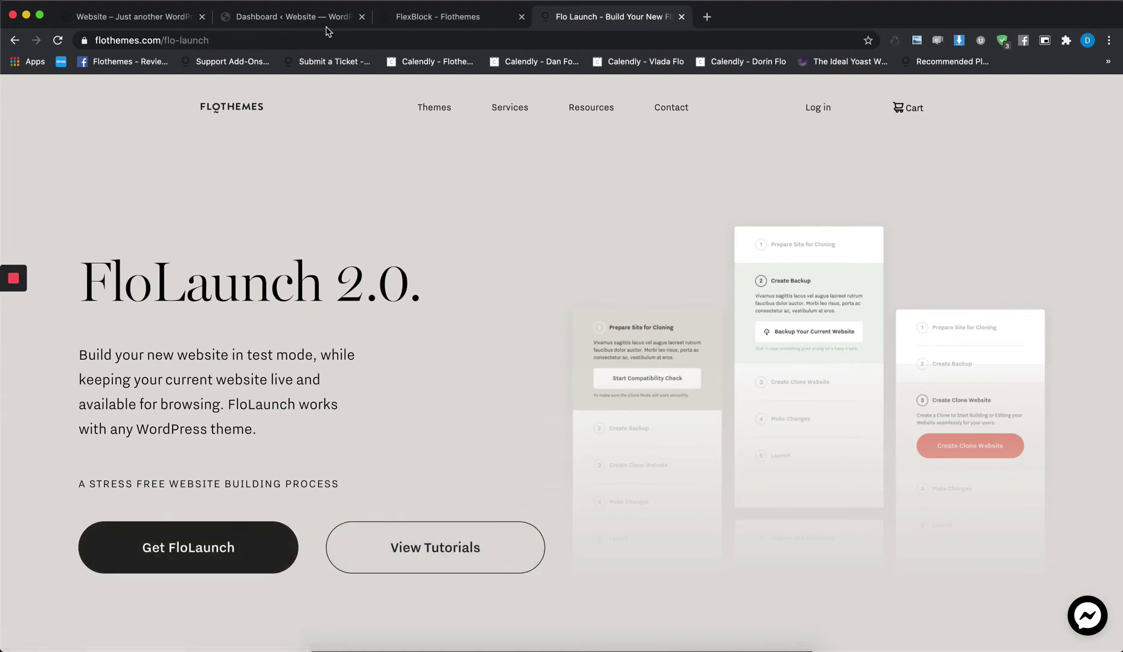
# Return to the WordPress dashboard and review the Installed Plugins list
pyautogui.click(308, 18)
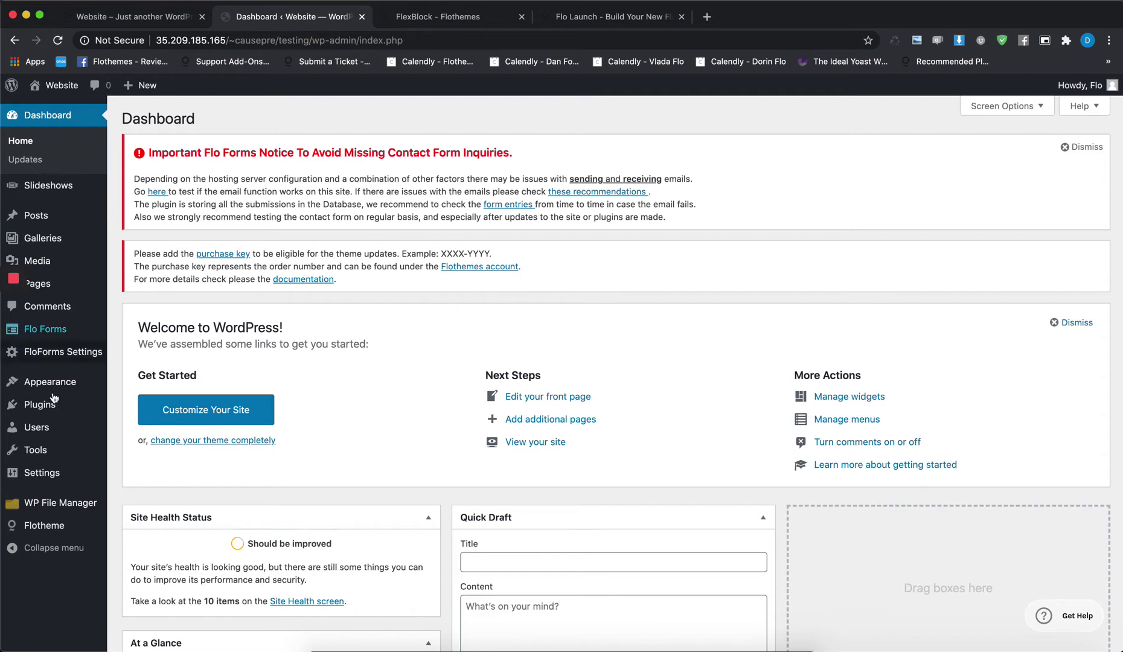
pyautogui.moveTo(15, 500)
pyautogui.moveTo(46, 407)
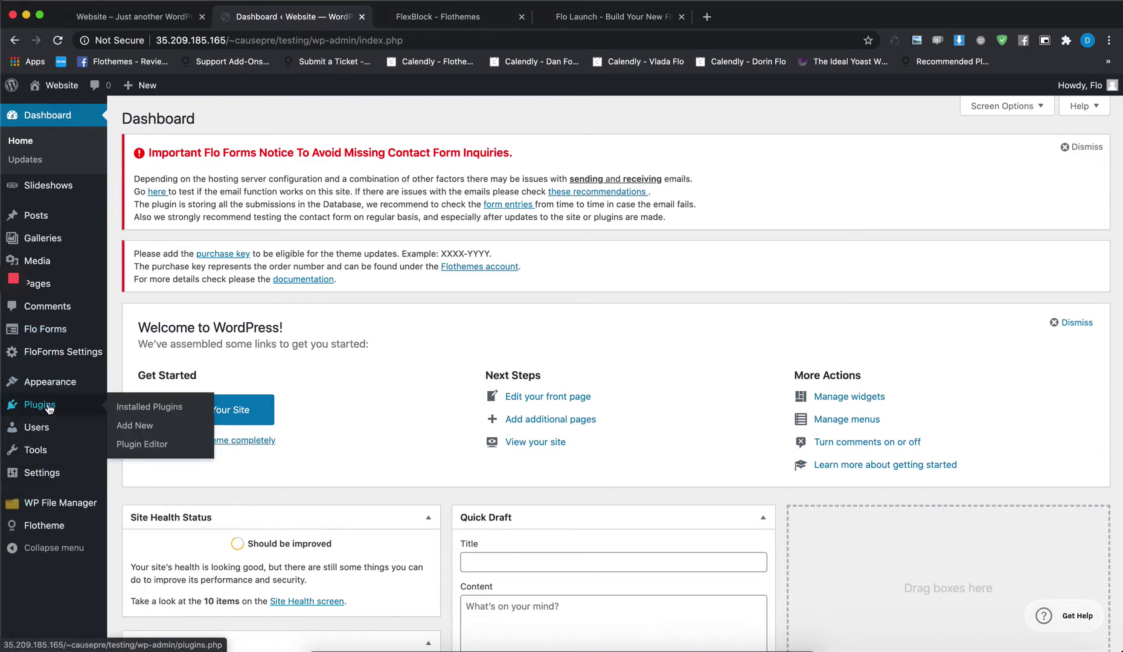
pyautogui.click(127, 409)
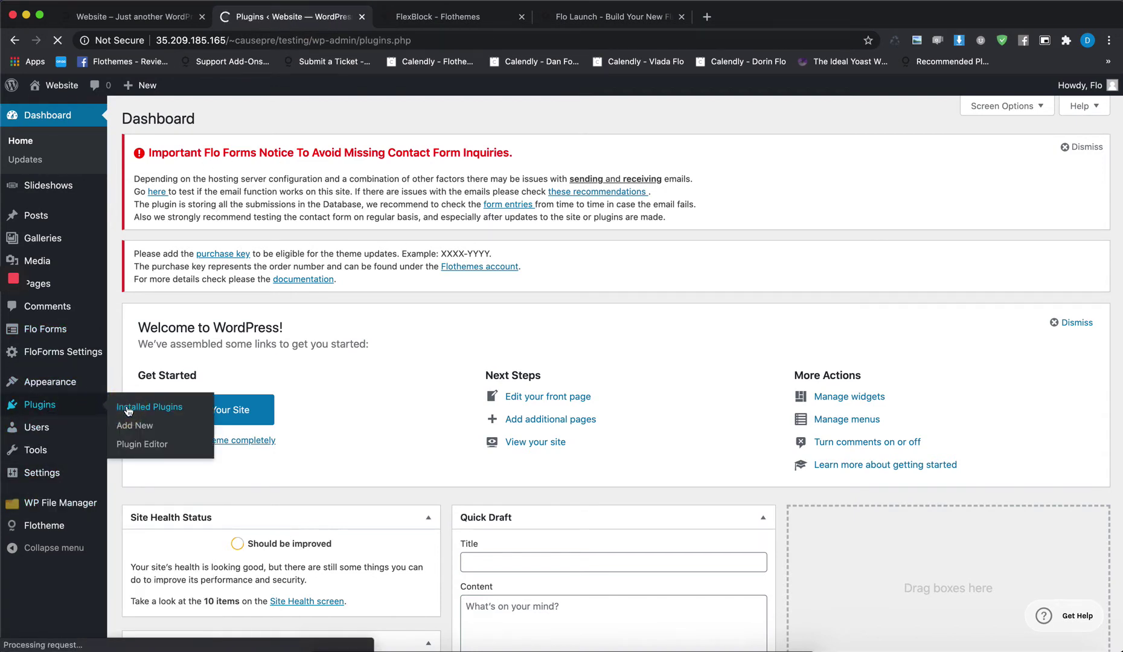
pyautogui.scroll(-1, 194, 443)
pyautogui.scroll(-1, 194, 442)
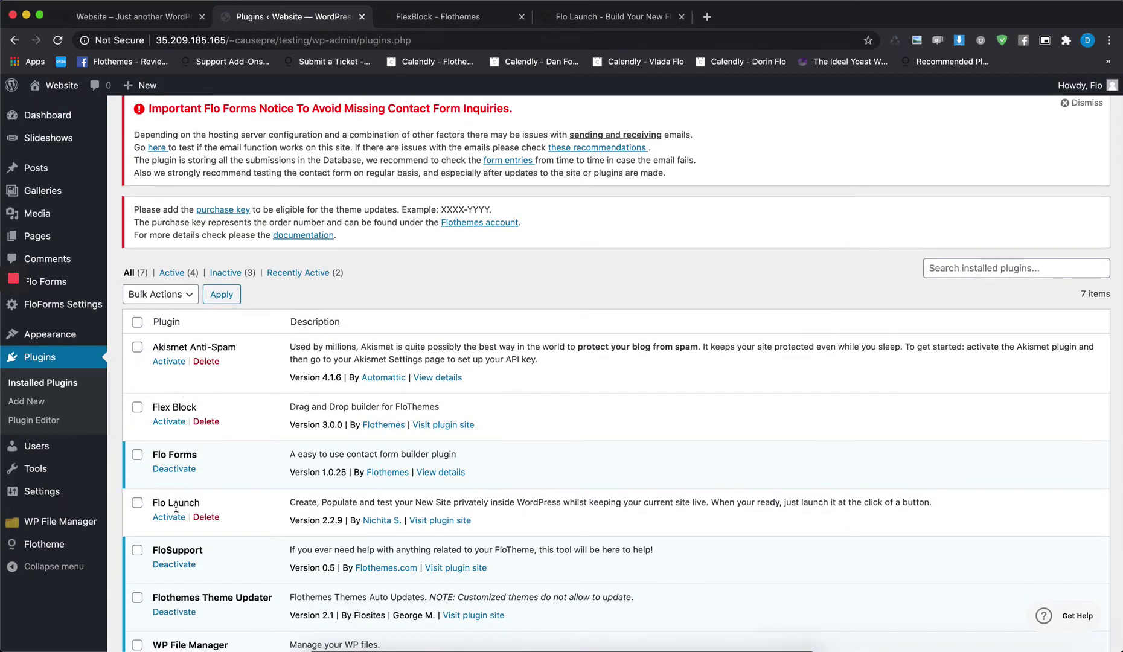
pyautogui.scroll(2, 212, 453)
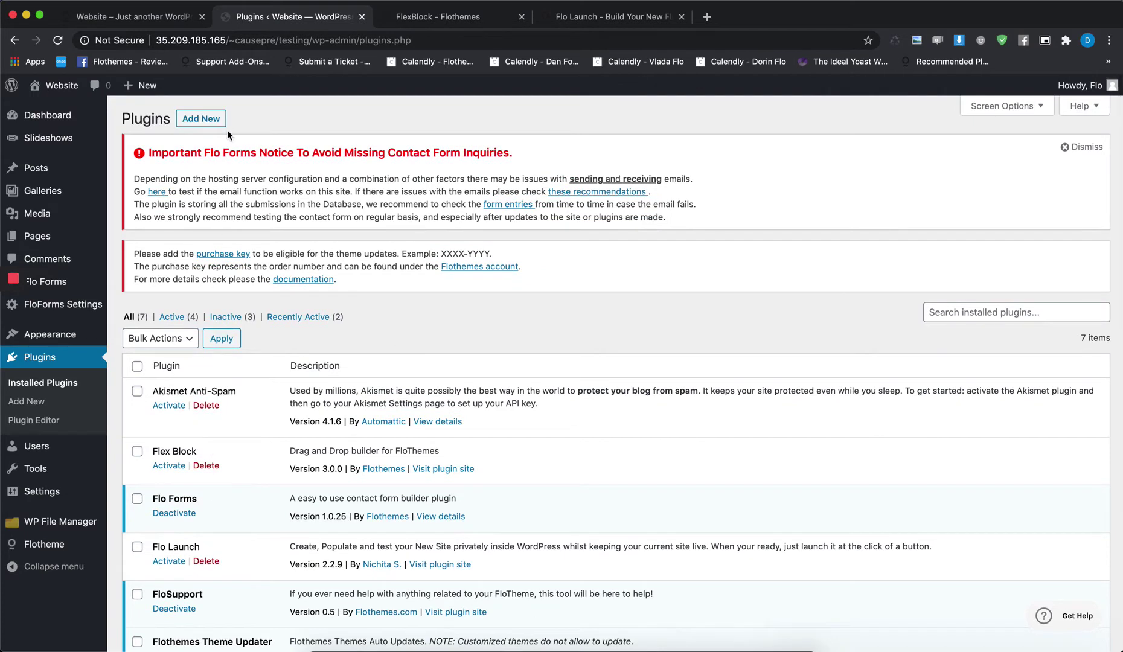
# Open the Upload Plugin panel under Add New, then return to Installed Plugins
pyautogui.click(197, 124)
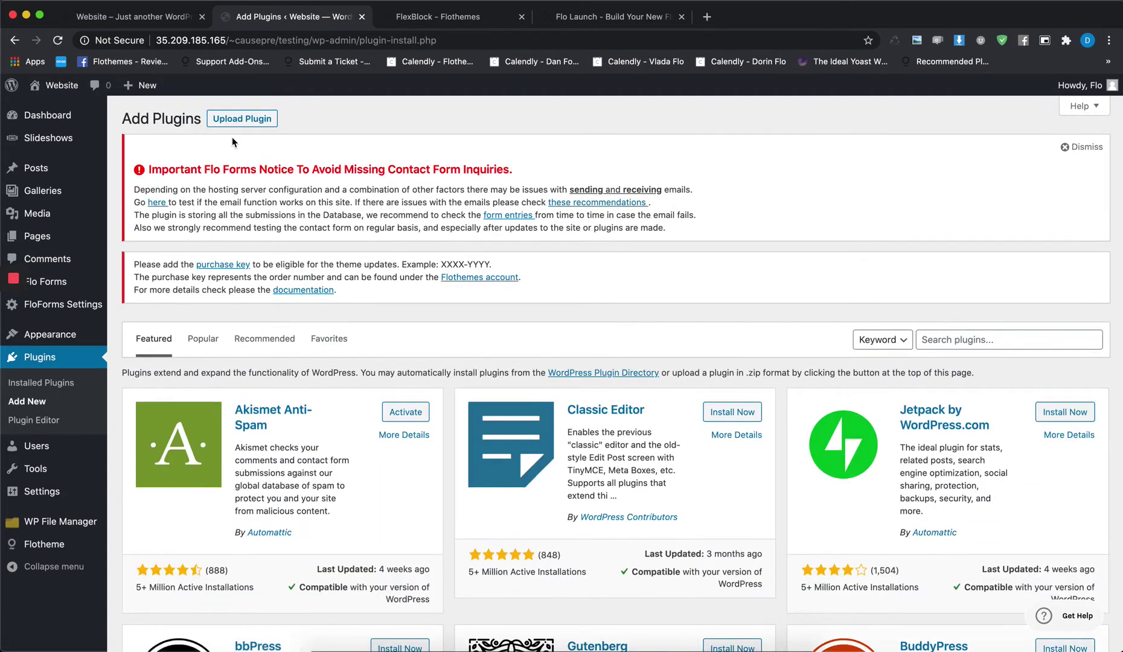
pyautogui.click(242, 118)
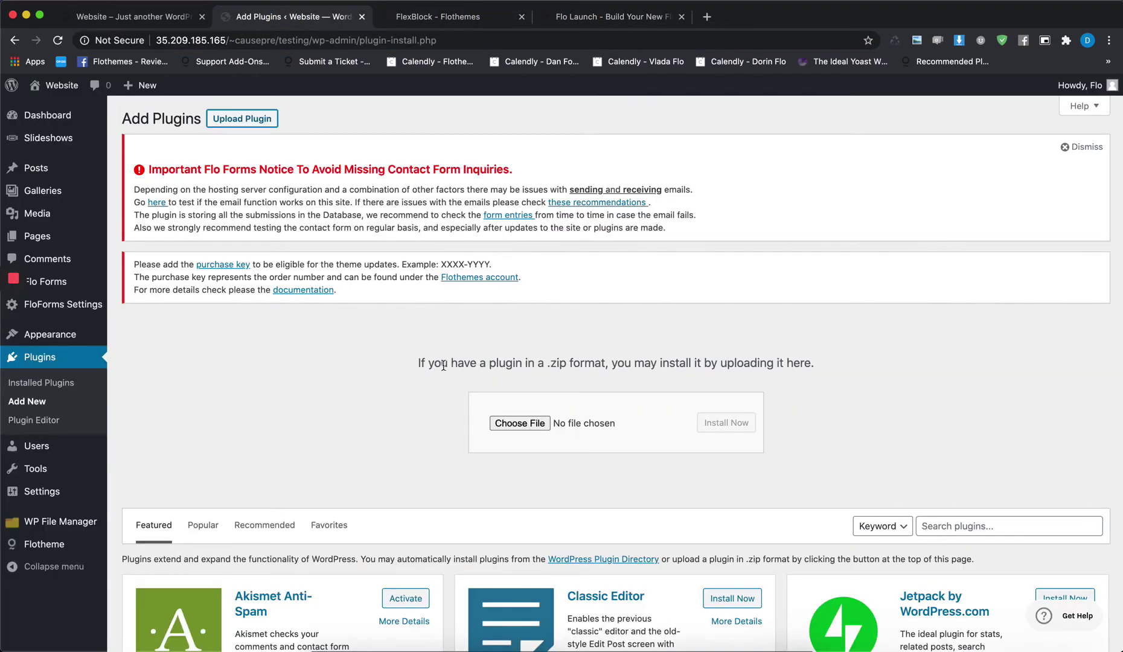
pyautogui.click(40, 386)
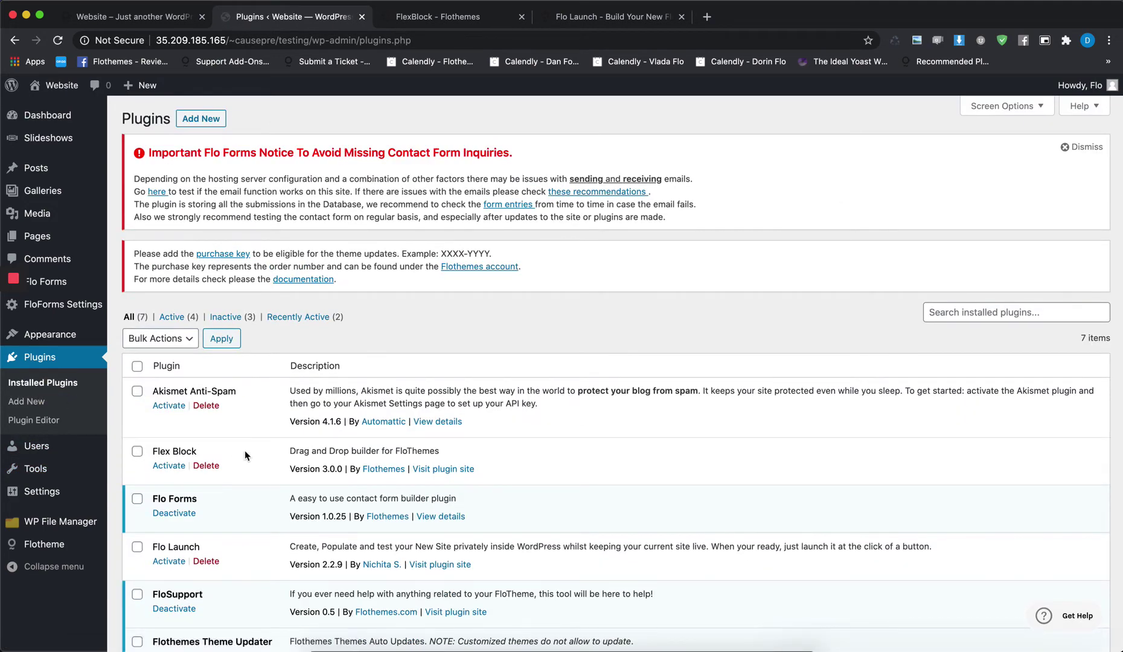
# Activate Flo Launch, start its cloning process and run the server compatibility check
pyautogui.scroll(-1, 151, 495)
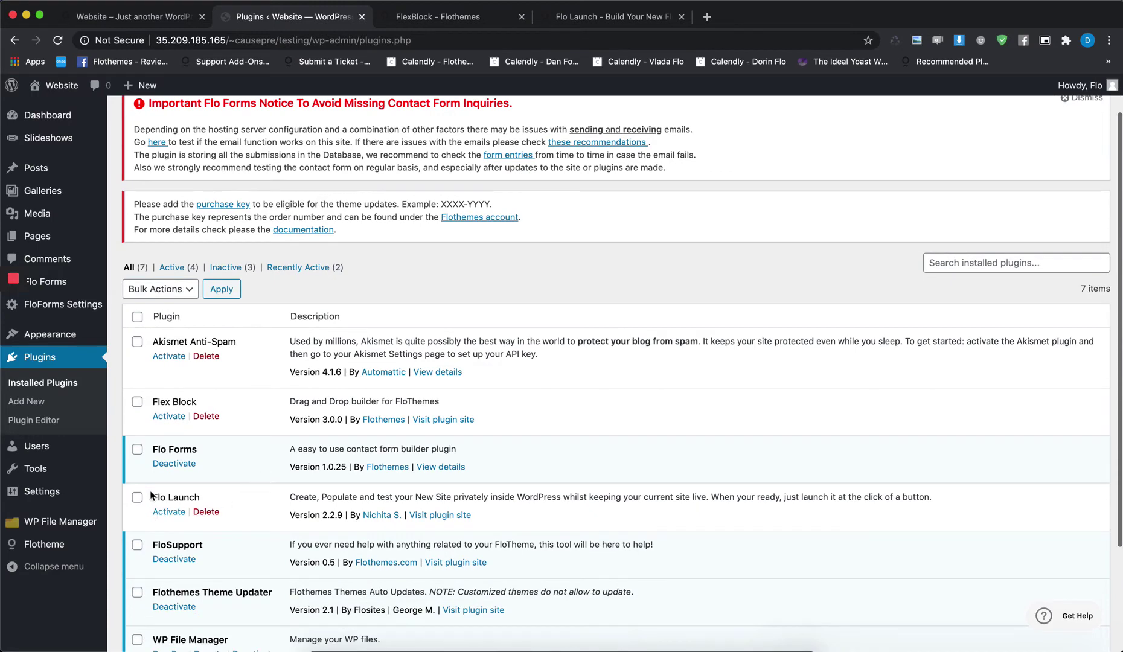
pyautogui.click(181, 512)
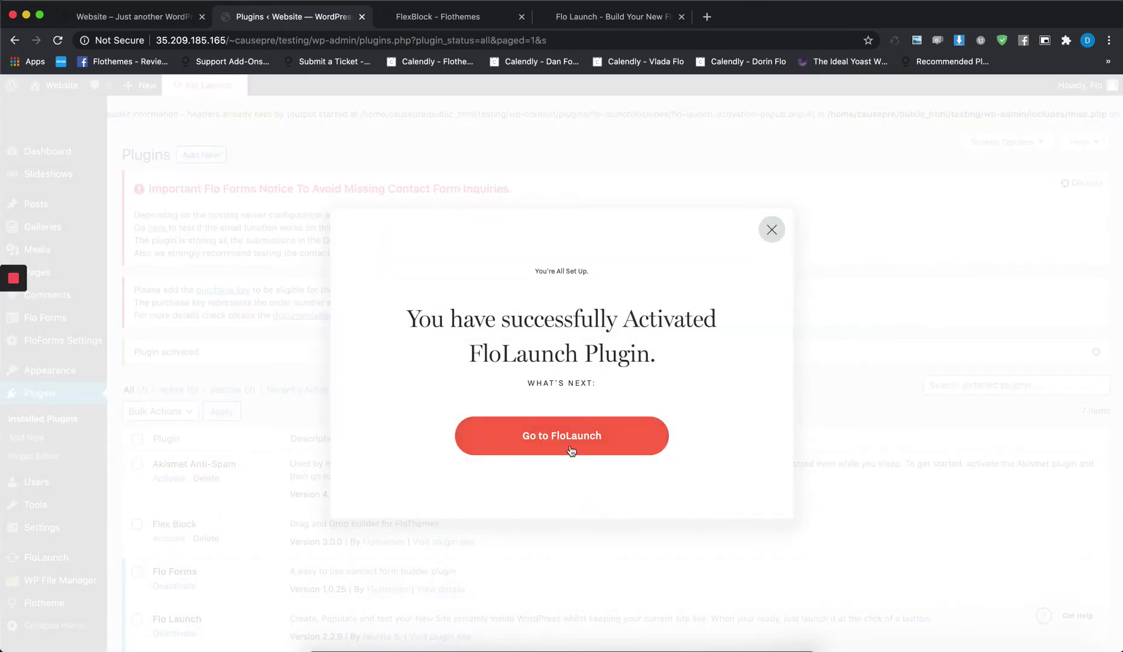
pyautogui.click(574, 442)
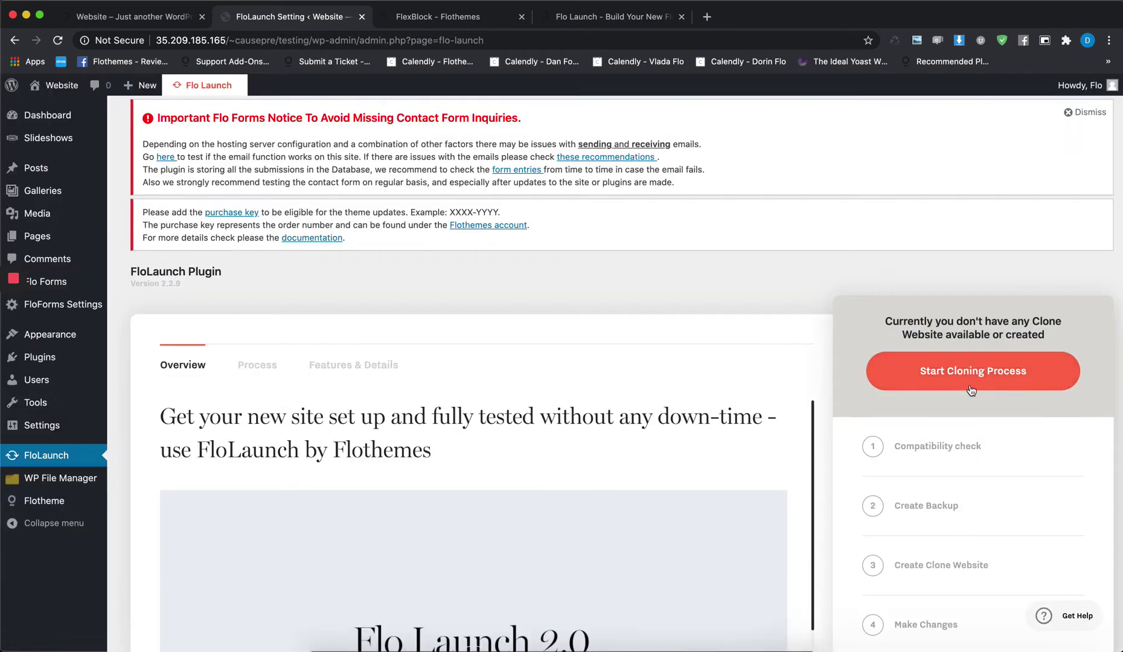
pyautogui.click(947, 372)
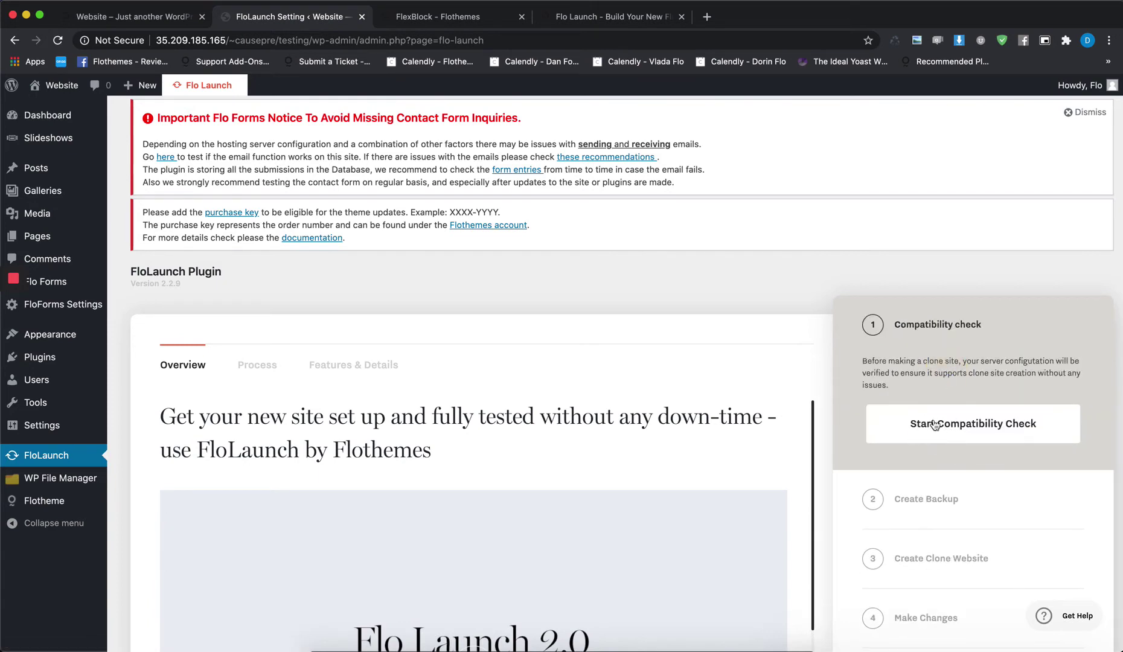
pyautogui.click(1011, 432)
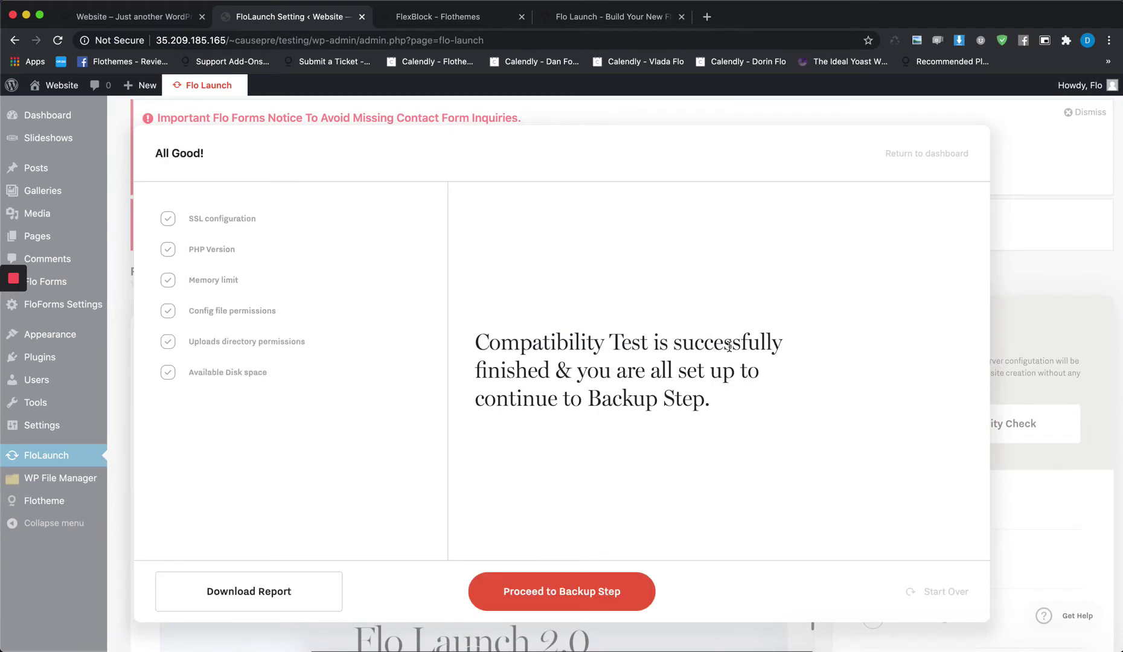
# Create and download a FloLaunch database backup, then advance to step 3, Create Clone Website
pyautogui.click(551, 592)
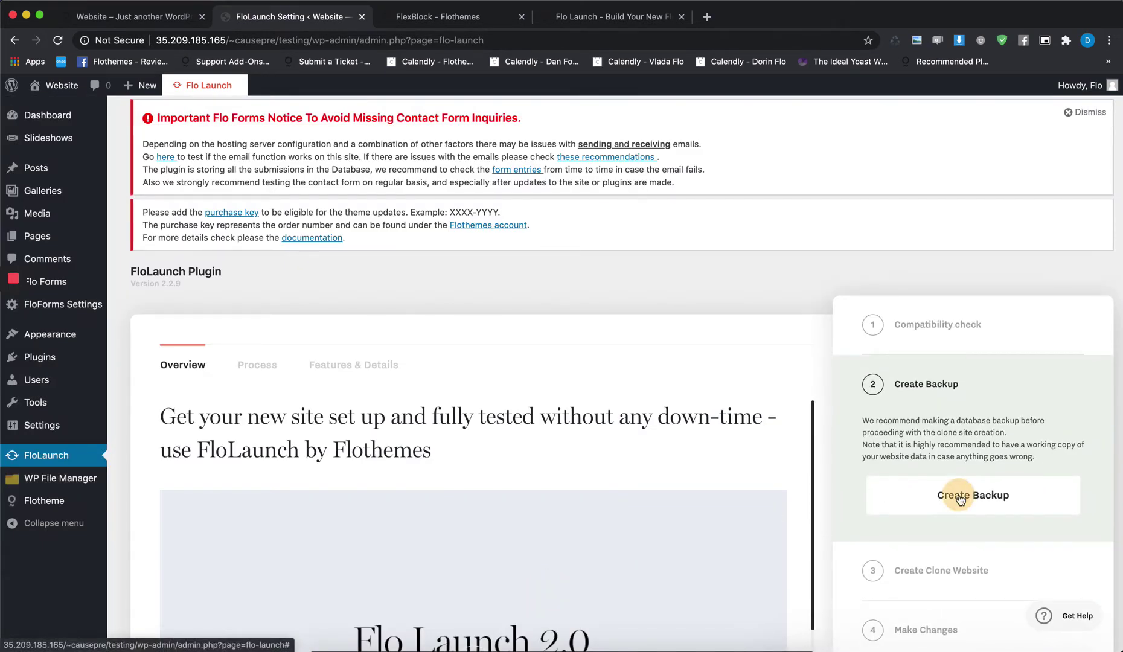
pyautogui.click(954, 499)
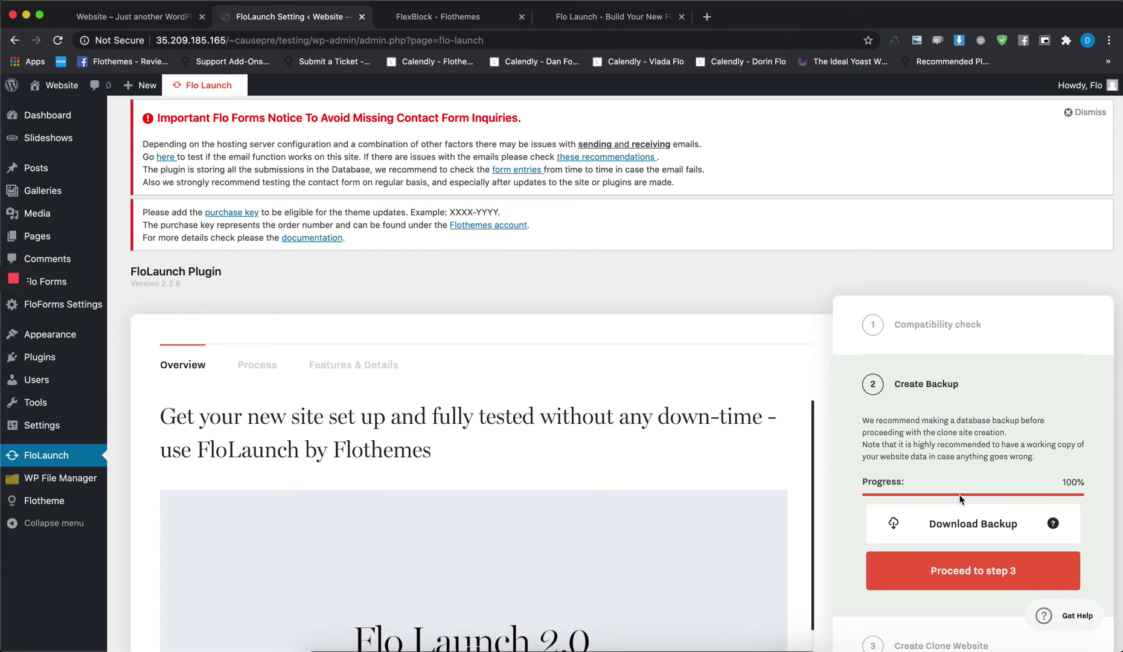
pyautogui.click(950, 523)
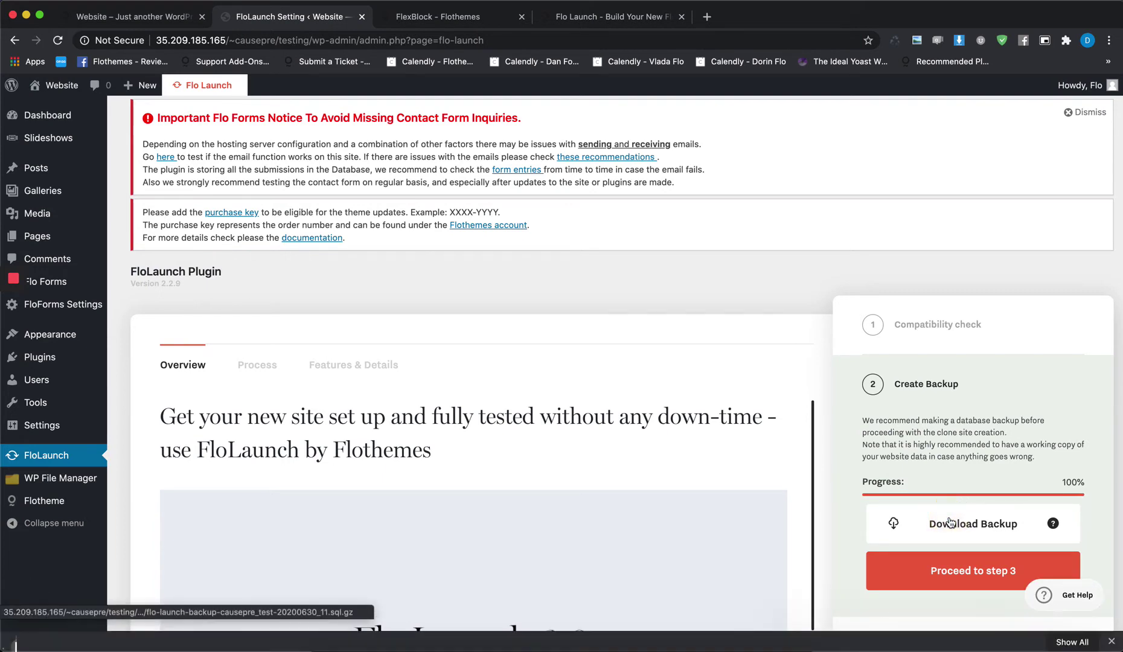
pyautogui.scroll(-1, 964, 580)
pyautogui.click(899, 558)
pyautogui.scroll(-1, 822, 432)
pyautogui.scroll(-3, 823, 431)
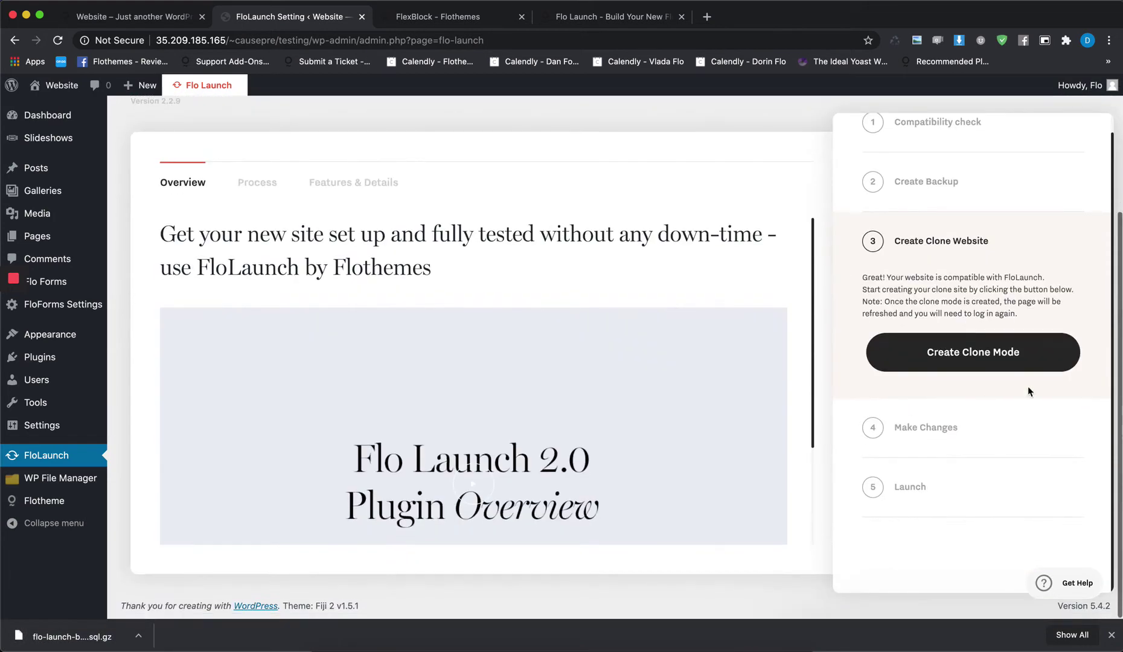
# Create the FloLaunch clone site, then log back in with the browser's saved credentials
pyautogui.click(965, 359)
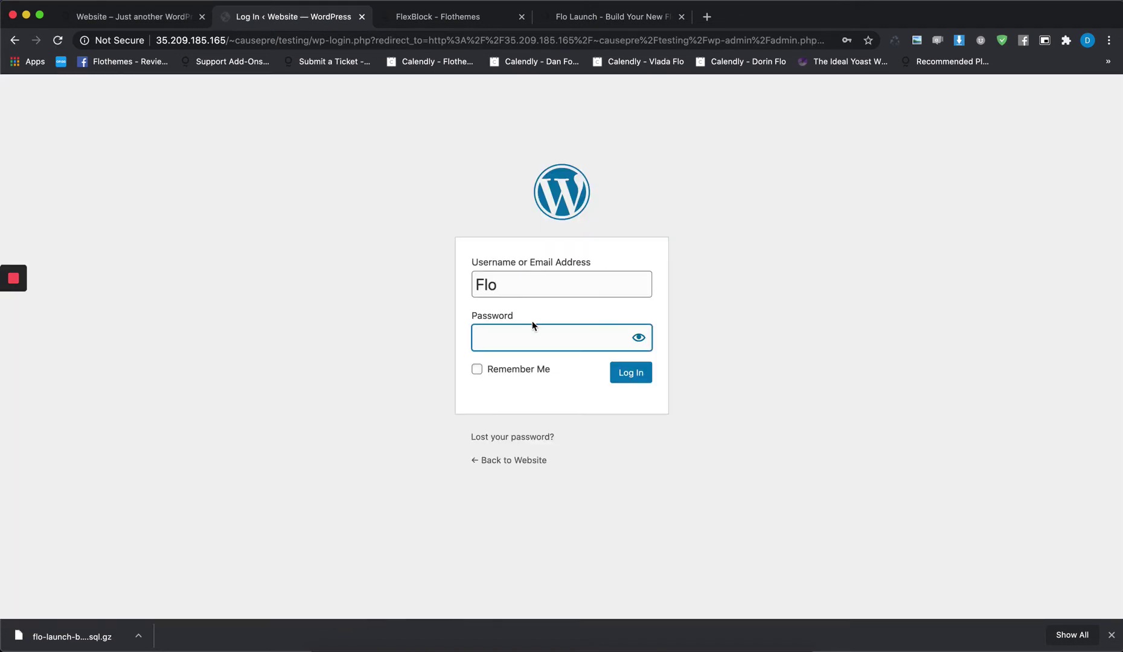
pyautogui.click(534, 283)
pyautogui.click(534, 331)
pyautogui.click(638, 371)
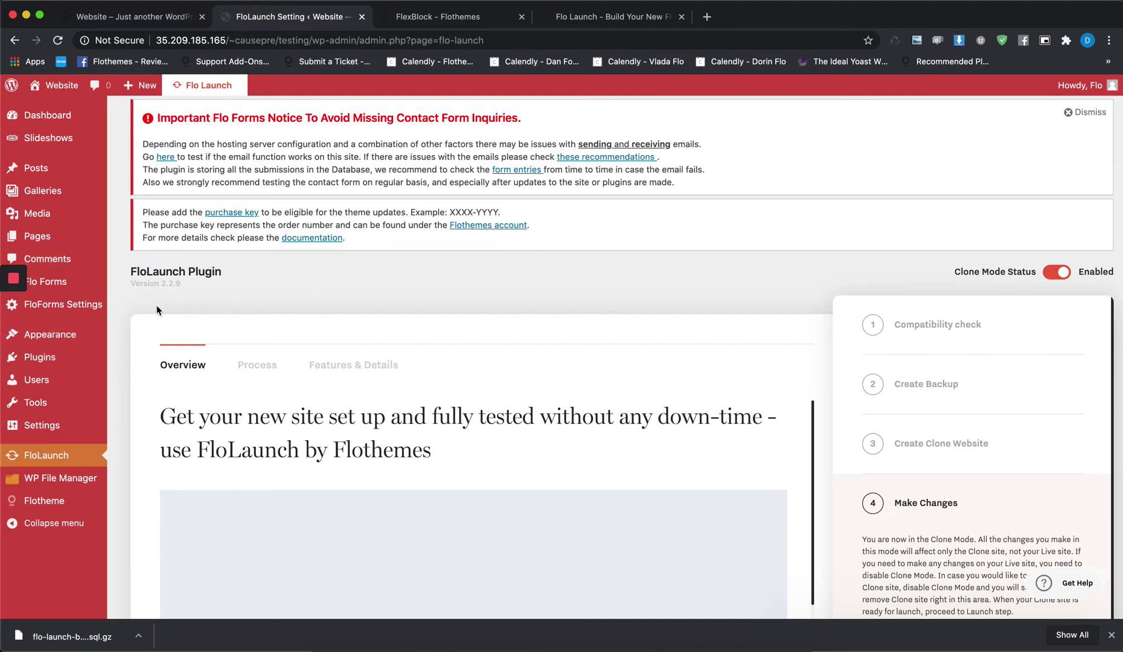
# Activate the Mono theme from Appearance > Themes
pyautogui.moveTo(73, 336)
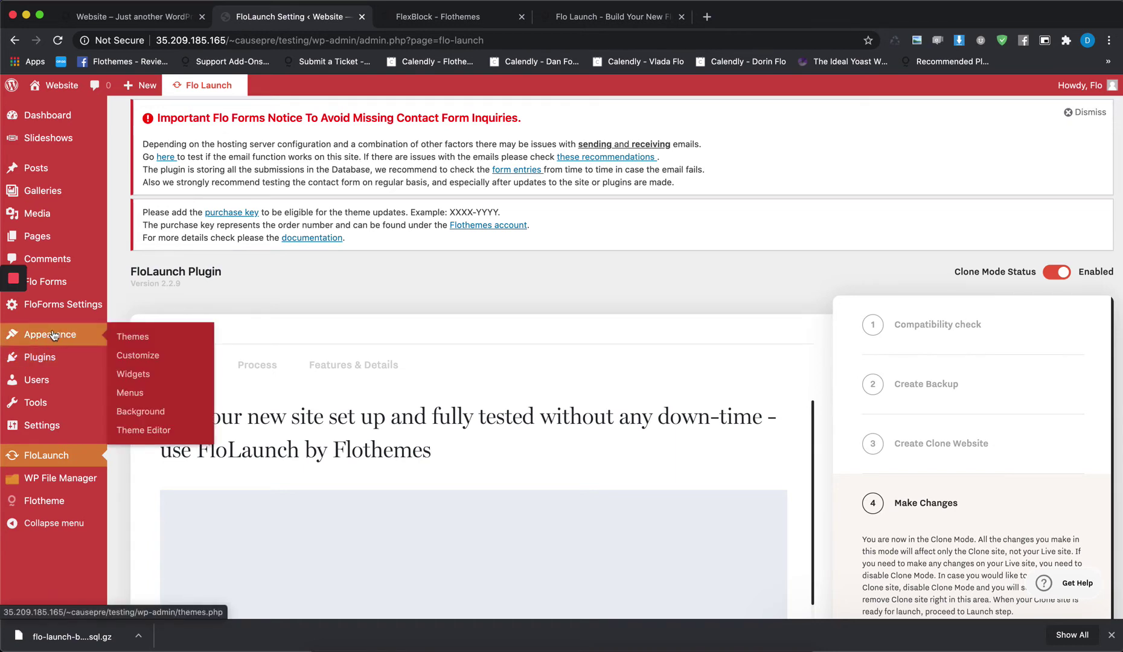
pyautogui.click(134, 339)
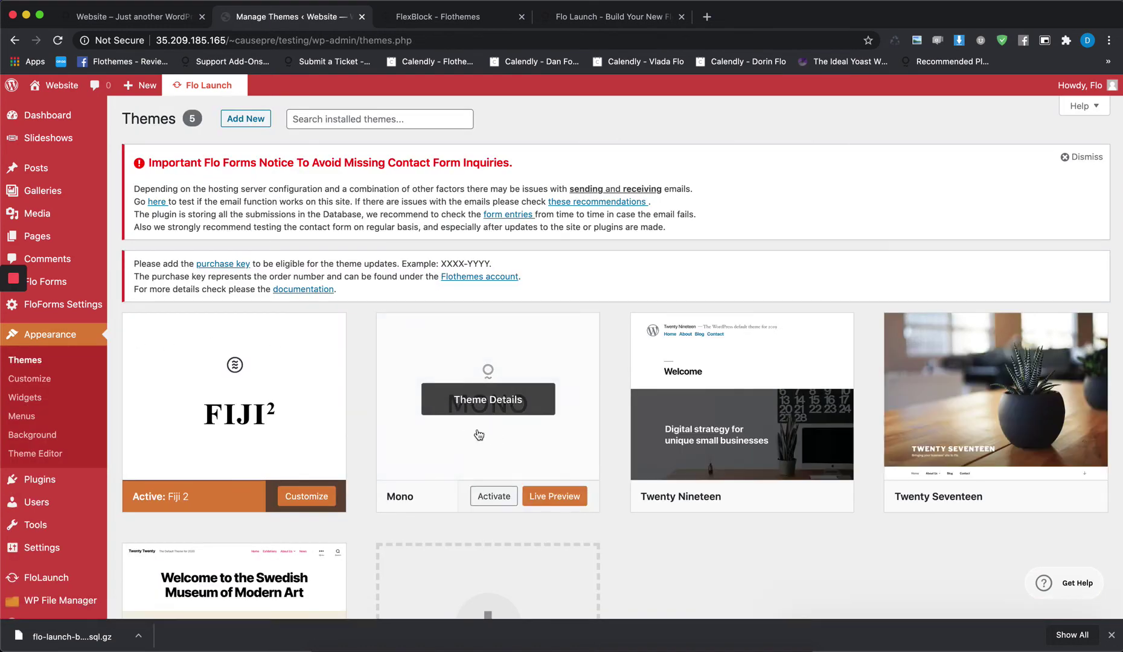
pyautogui.click(493, 497)
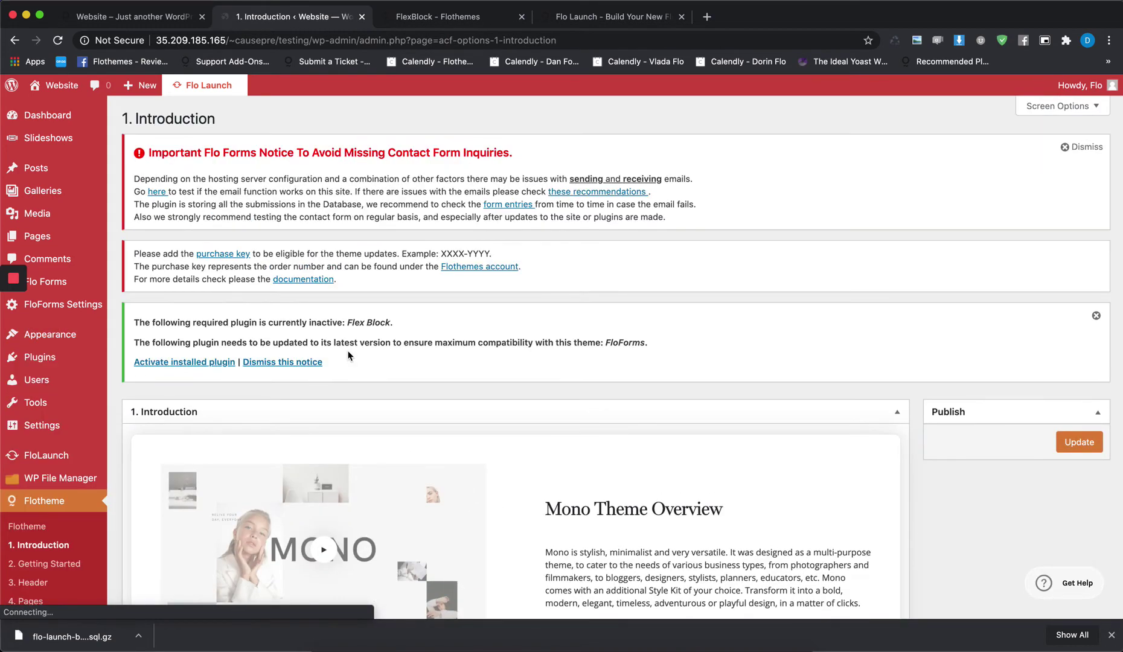
pyautogui.scroll(-2, 309, 381)
# Activate the Flex Block plugin from the Installed Plugins list
pyautogui.moveTo(53, 316)
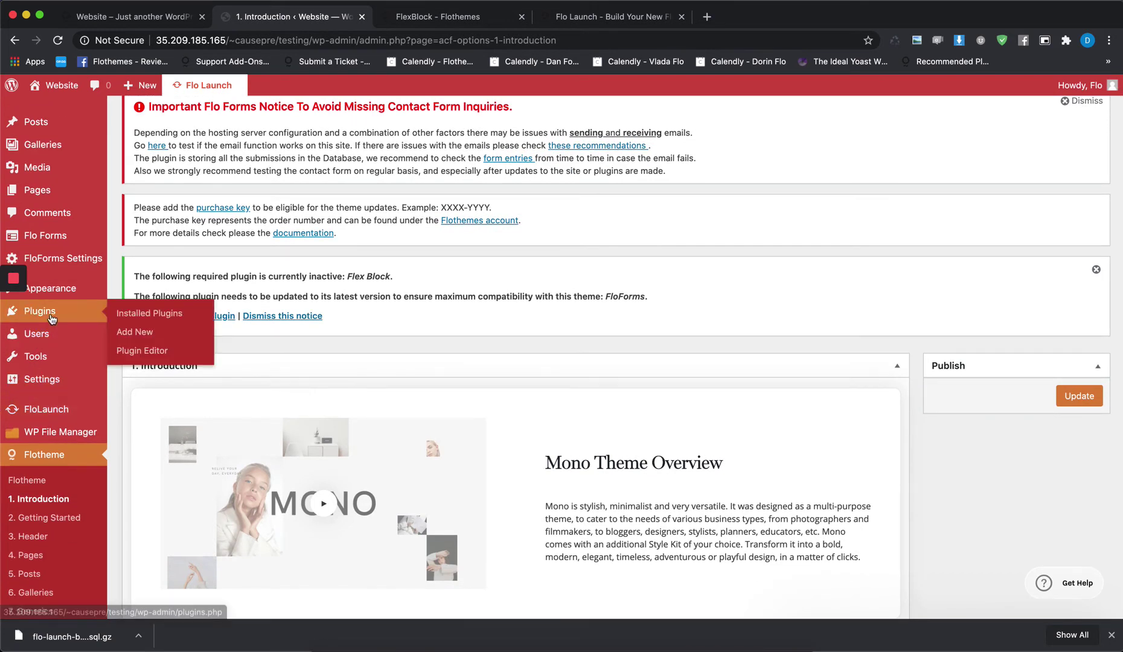
pyautogui.click(137, 318)
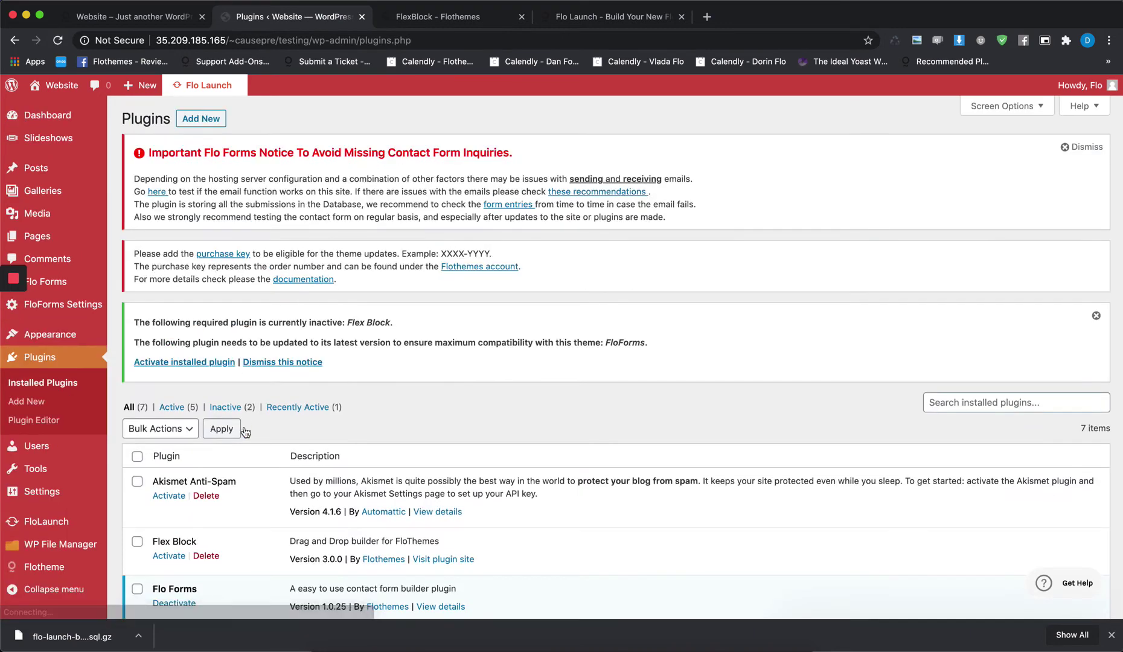
pyautogui.scroll(-3, 245, 431)
pyautogui.click(169, 456)
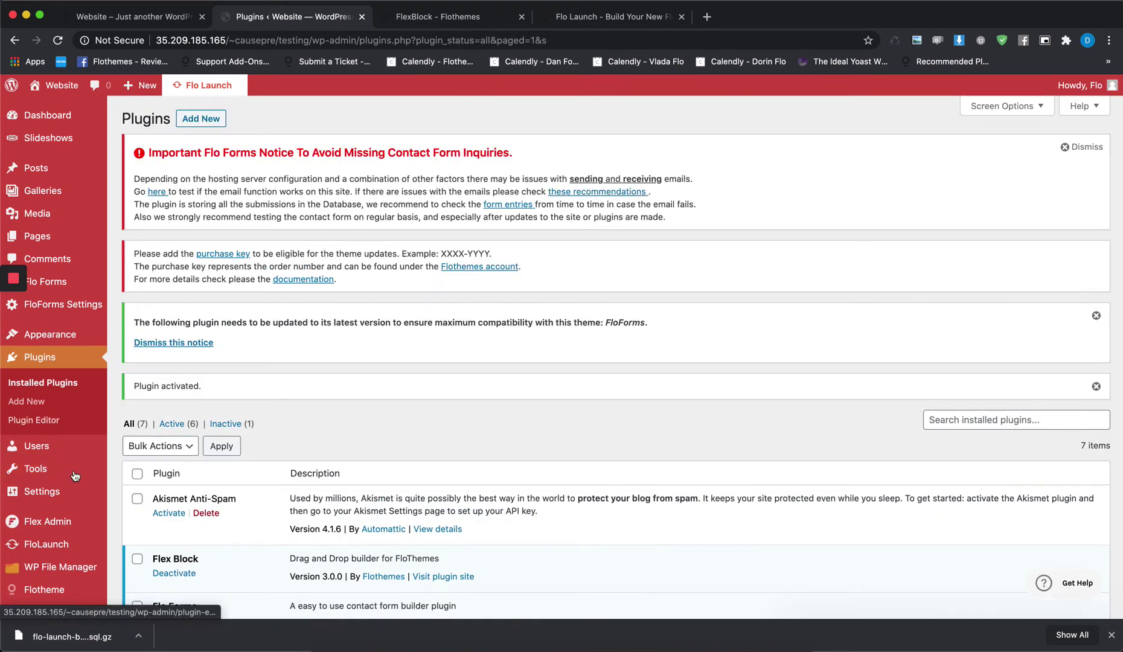
# Open Flex Admin and enter the order key
pyautogui.click(49, 522)
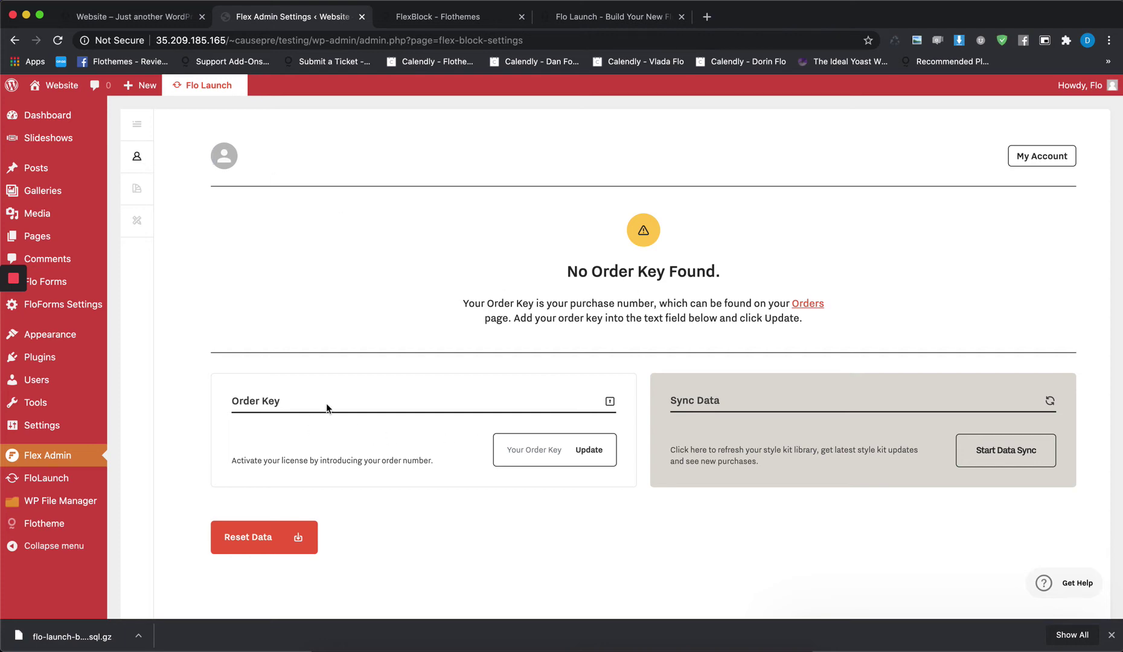
pyautogui.click(519, 452)
pyautogui.write('11111-1111')
# Open the Style Kits library and scroll through the Explore grid
pyautogui.click(138, 189)
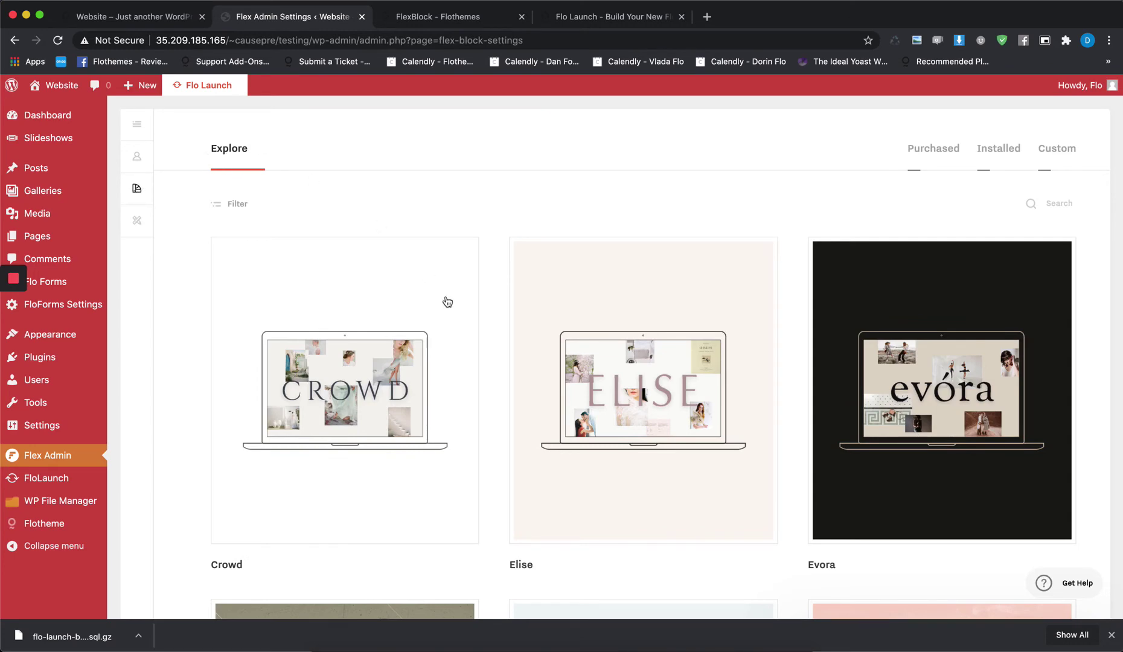
pyautogui.scroll(-18, 490, 341)
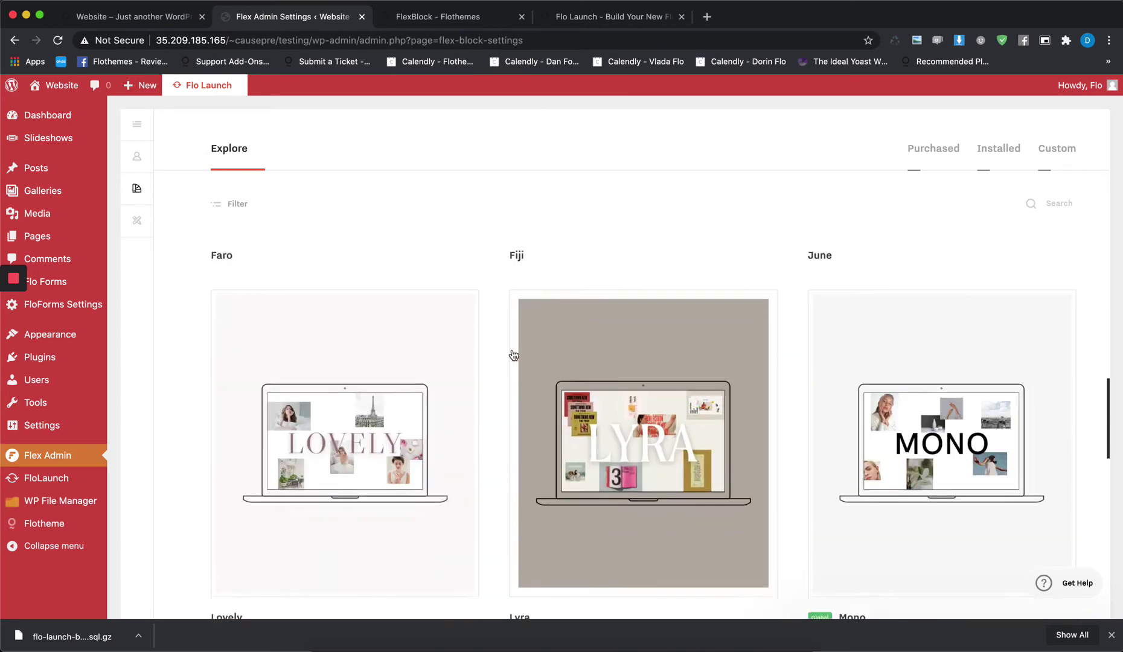
pyautogui.scroll(-5, 513, 350)
pyautogui.scroll(12, 512, 350)
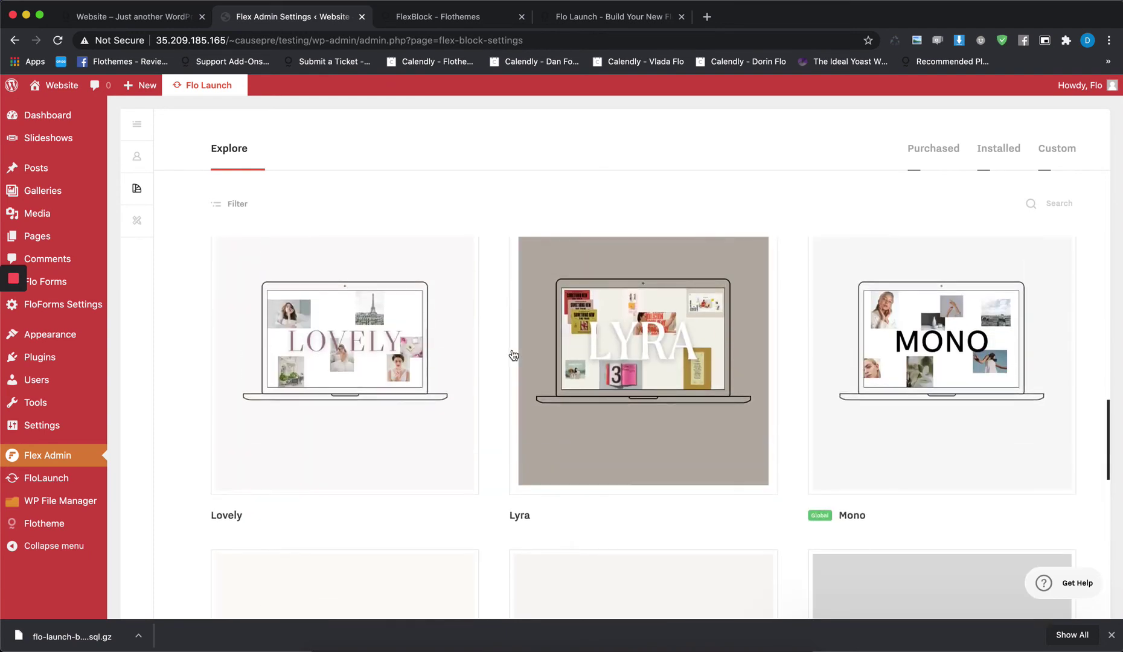
# Compare the Purchased, Installed and Custom style kit tabs, ending on Purchased
pyautogui.click(934, 154)
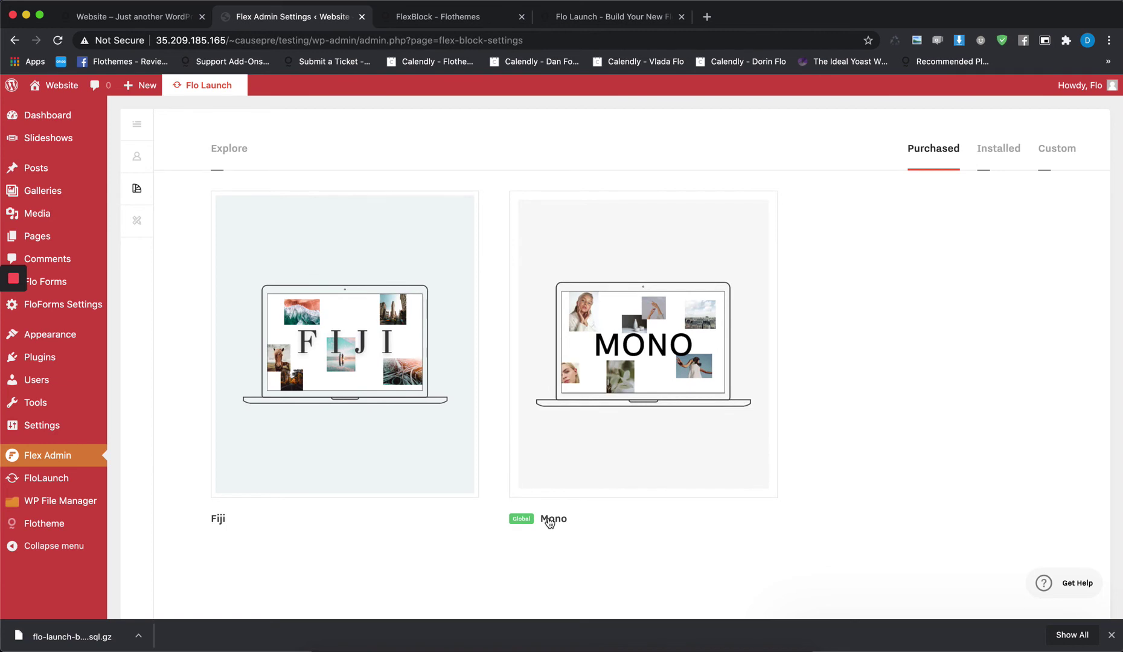
pyautogui.click(998, 155)
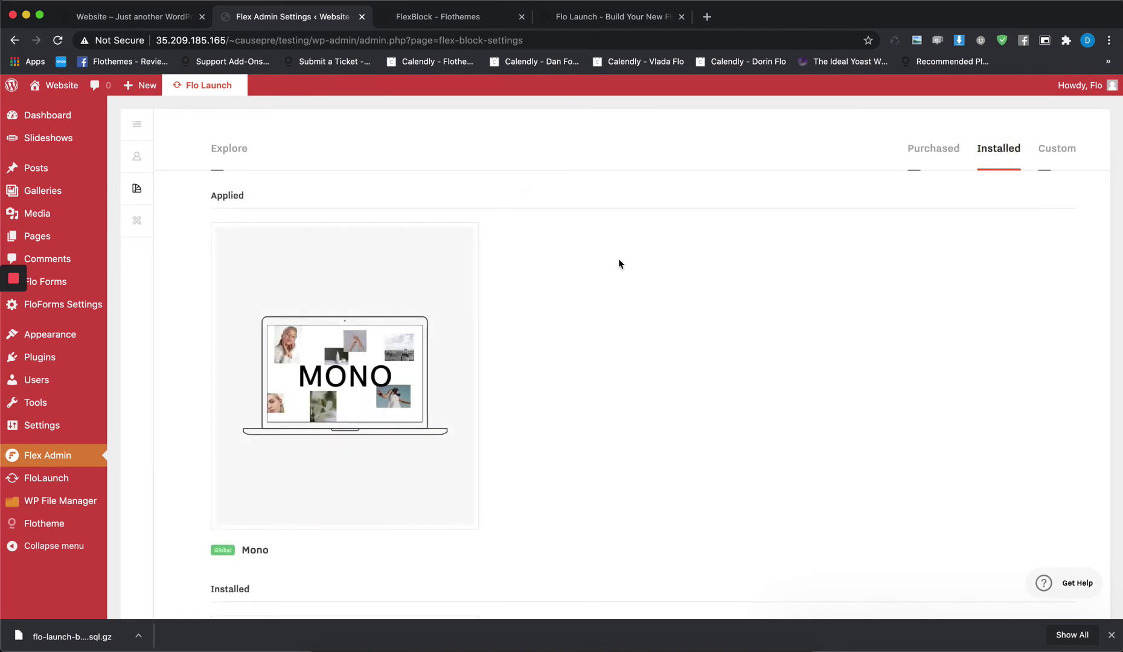
pyautogui.scroll(-2, 335, 345)
pyautogui.scroll(2, 335, 344)
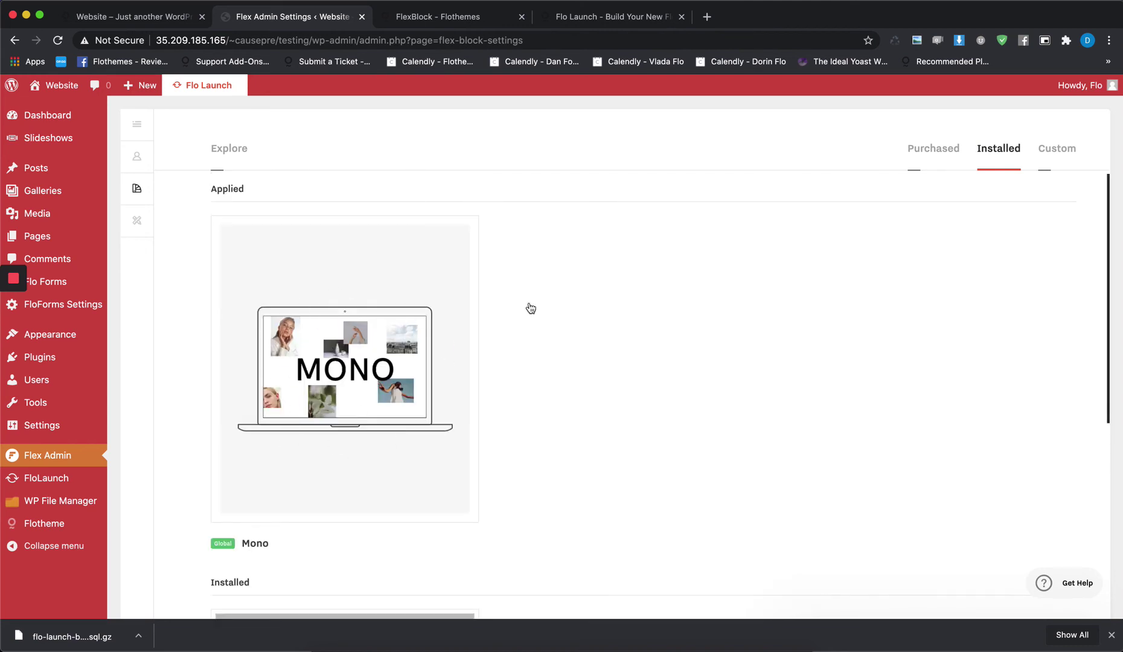
pyautogui.click(1050, 149)
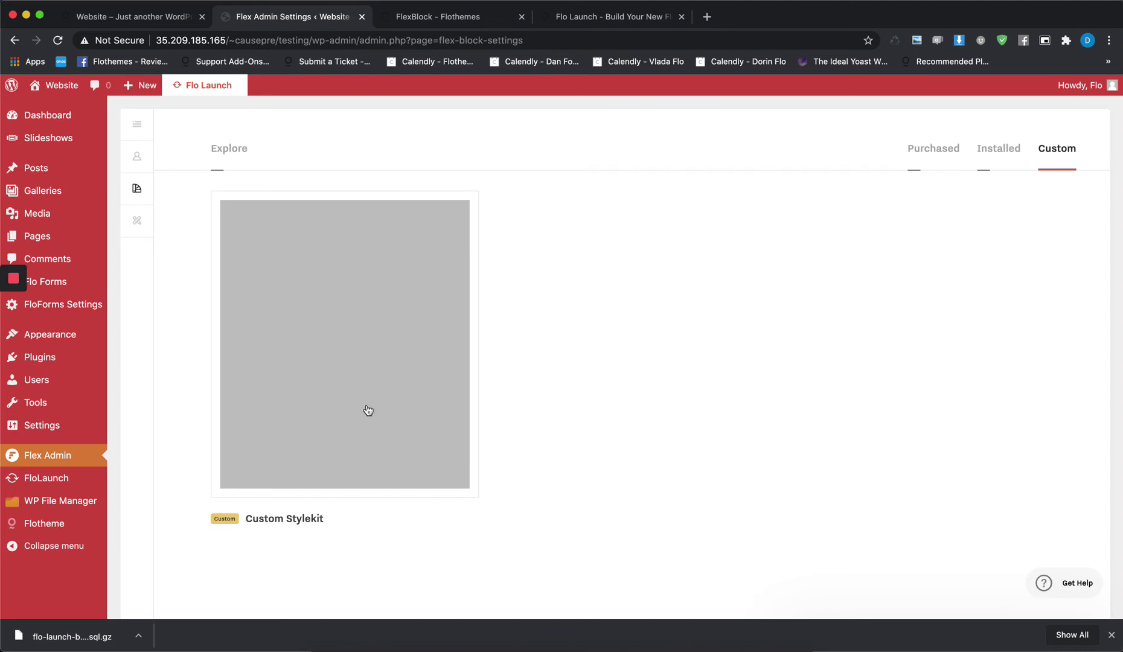
pyautogui.click(936, 152)
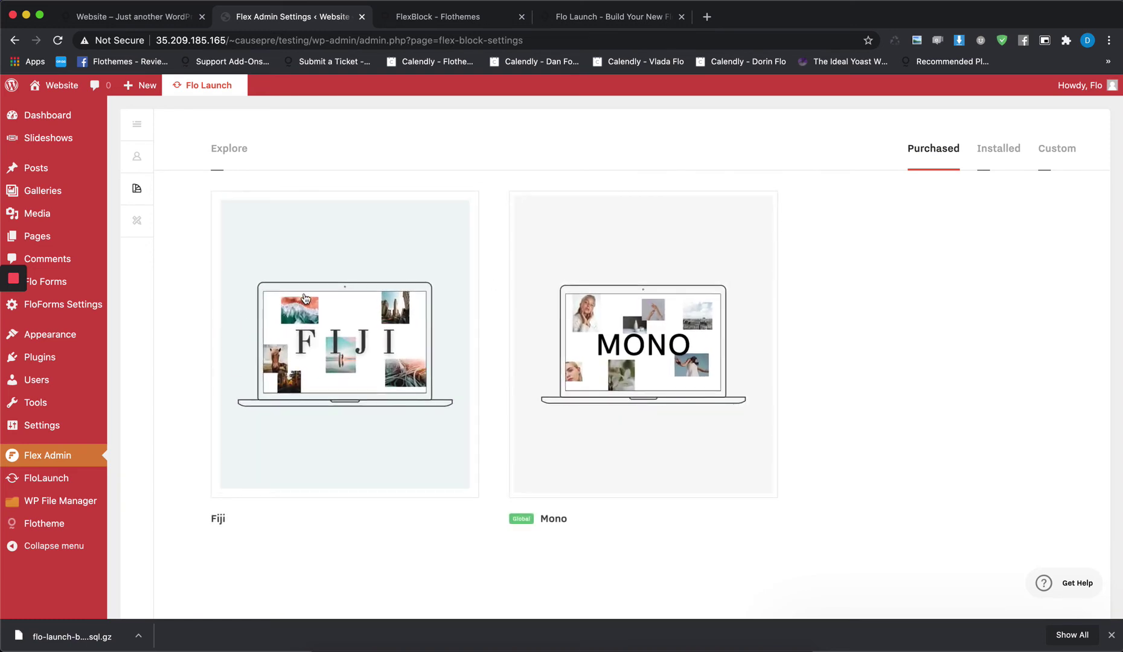
# Open the Fiji style kit's details and page through all its block previews
pyautogui.click(336, 250)
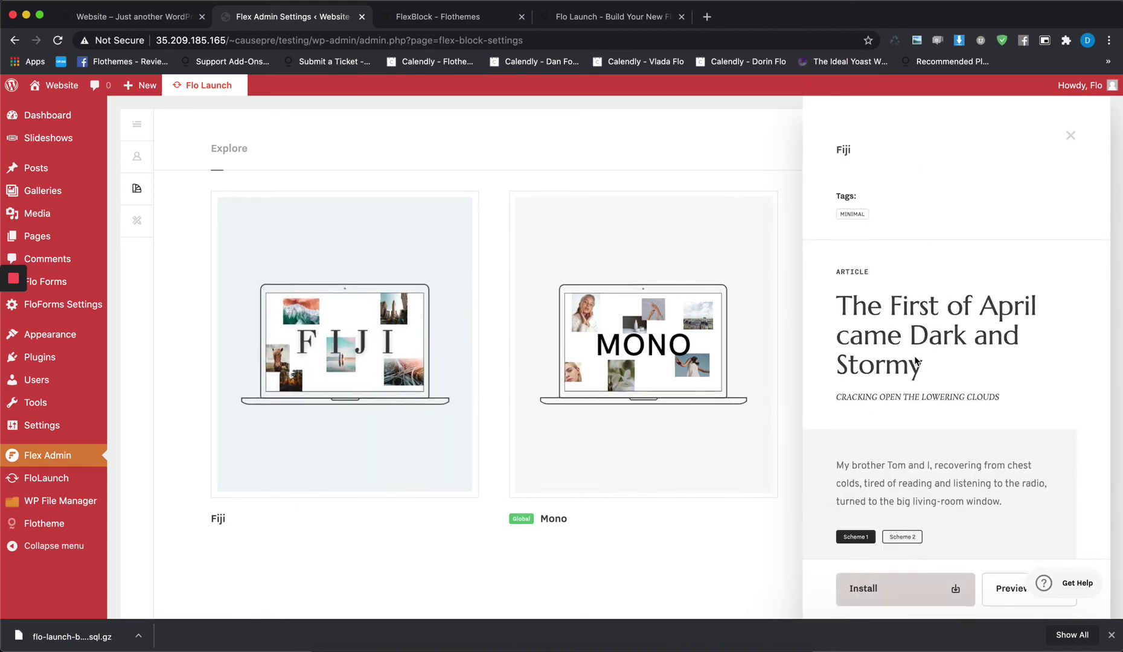
pyautogui.scroll(-1, 928, 369)
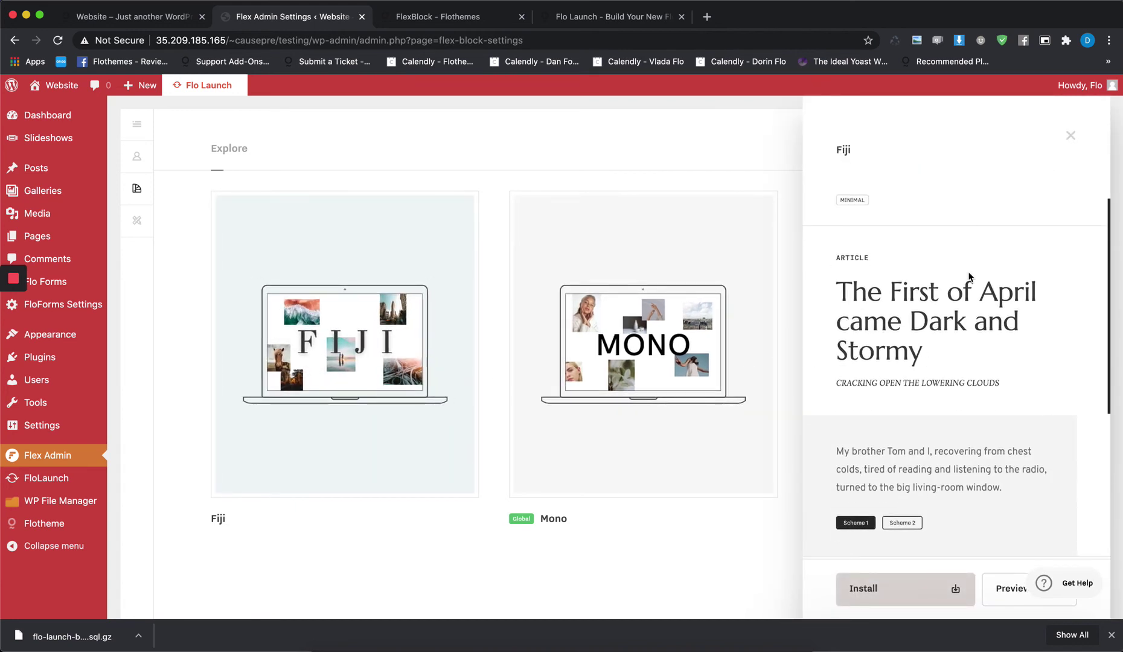
pyautogui.scroll(-5, 974, 307)
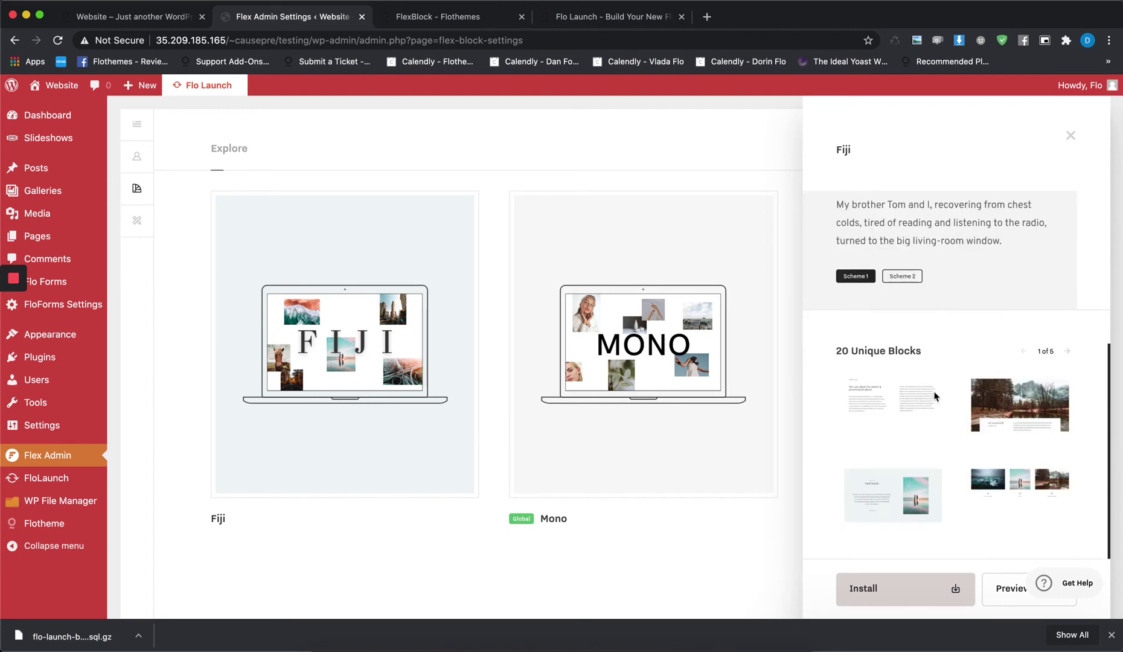
pyautogui.click(1067, 352)
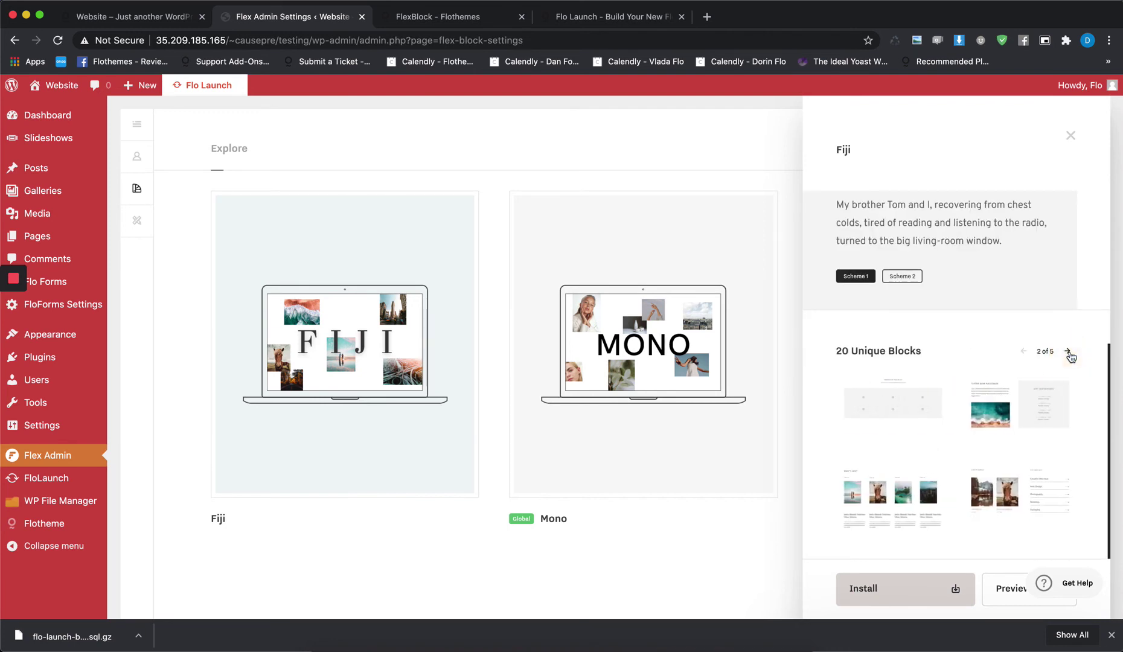
pyautogui.click(1068, 352)
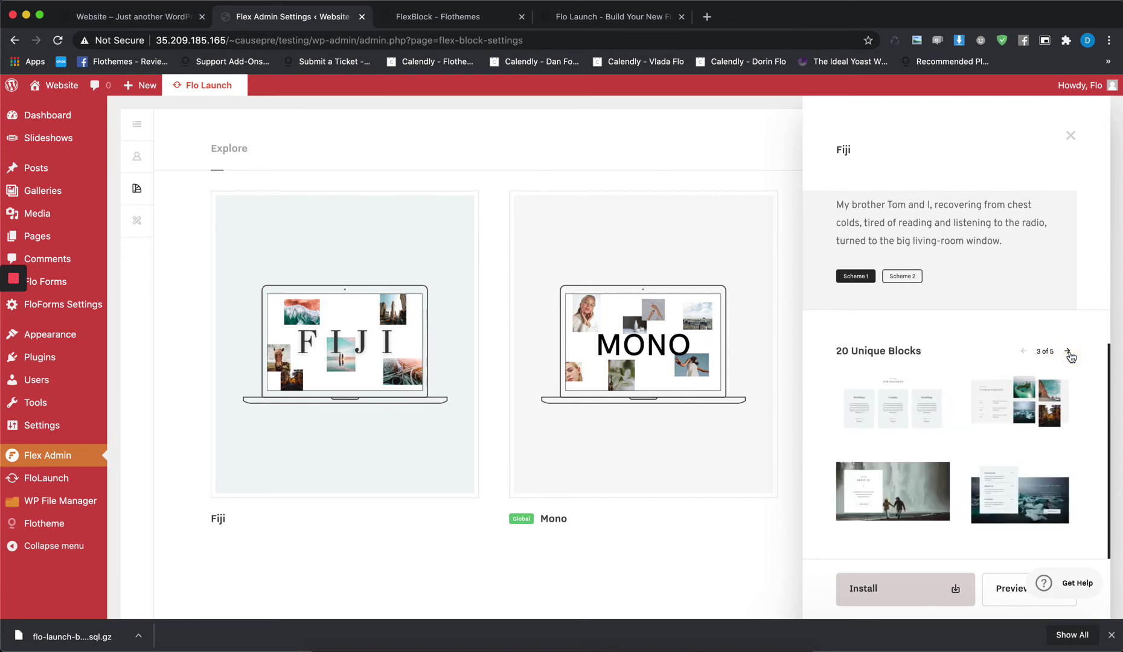
pyautogui.click(1068, 352)
pyautogui.click(1067, 351)
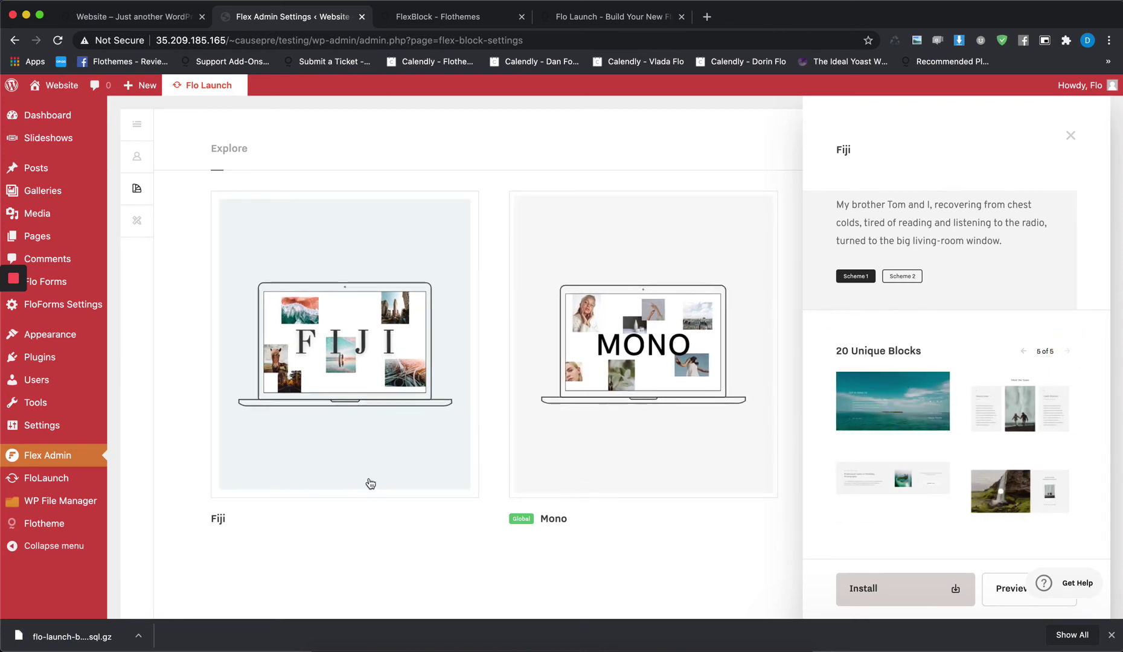
# Install Fiji, approve applying it as the global style kit, and close its panel
pyautogui.click(890, 590)
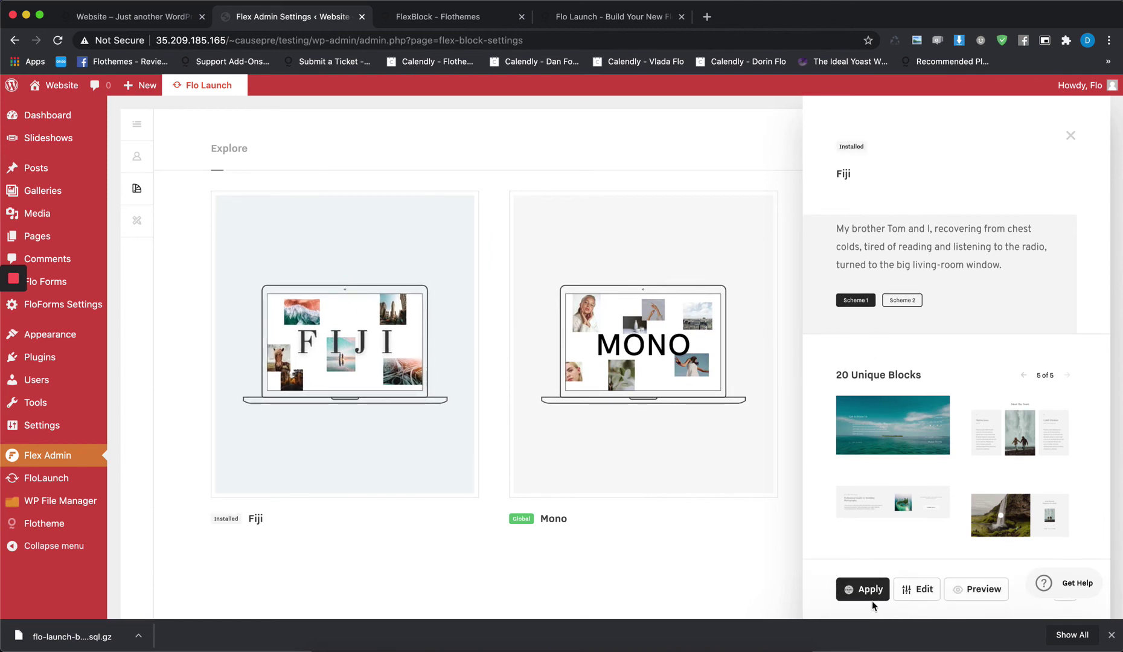
pyautogui.click(866, 588)
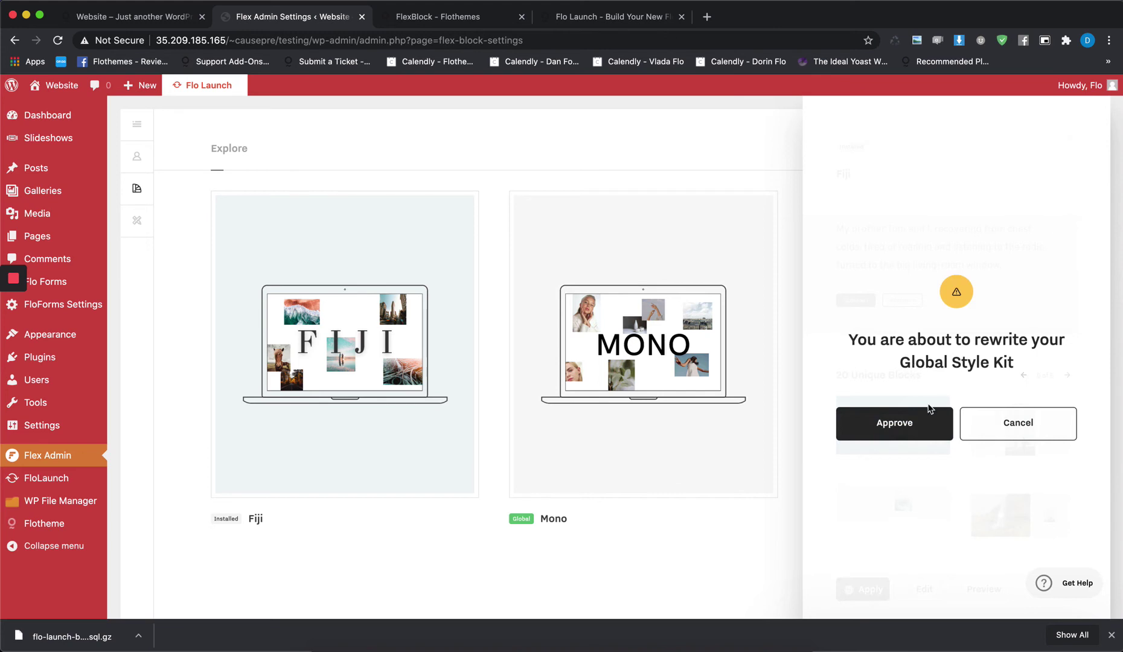
pyautogui.click(893, 426)
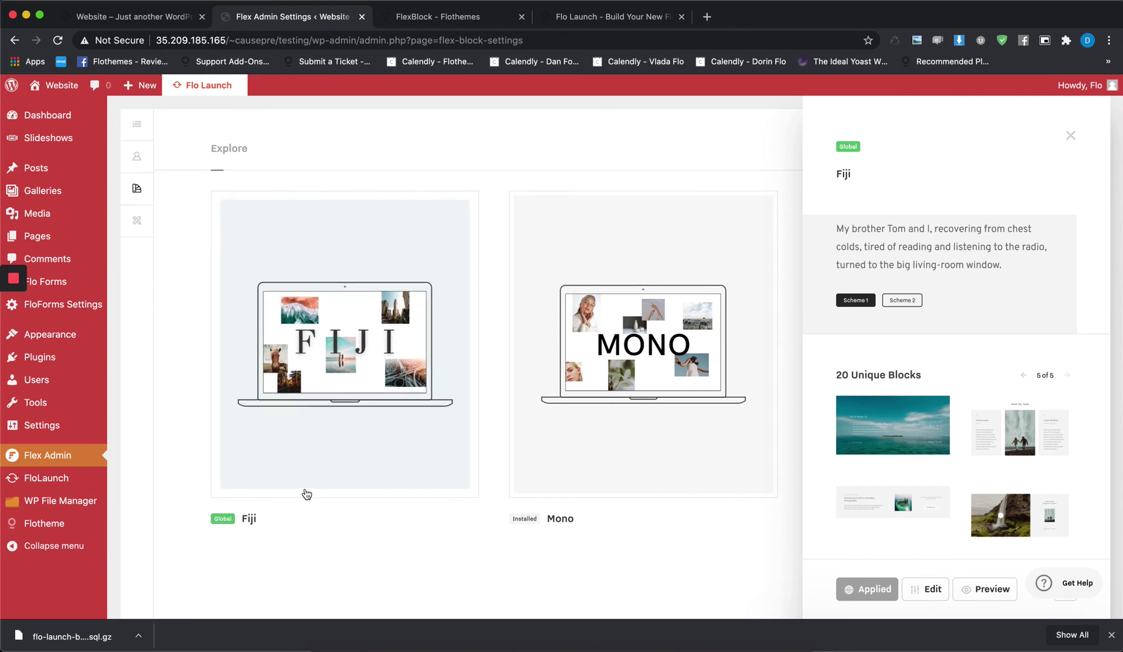
pyautogui.click(374, 321)
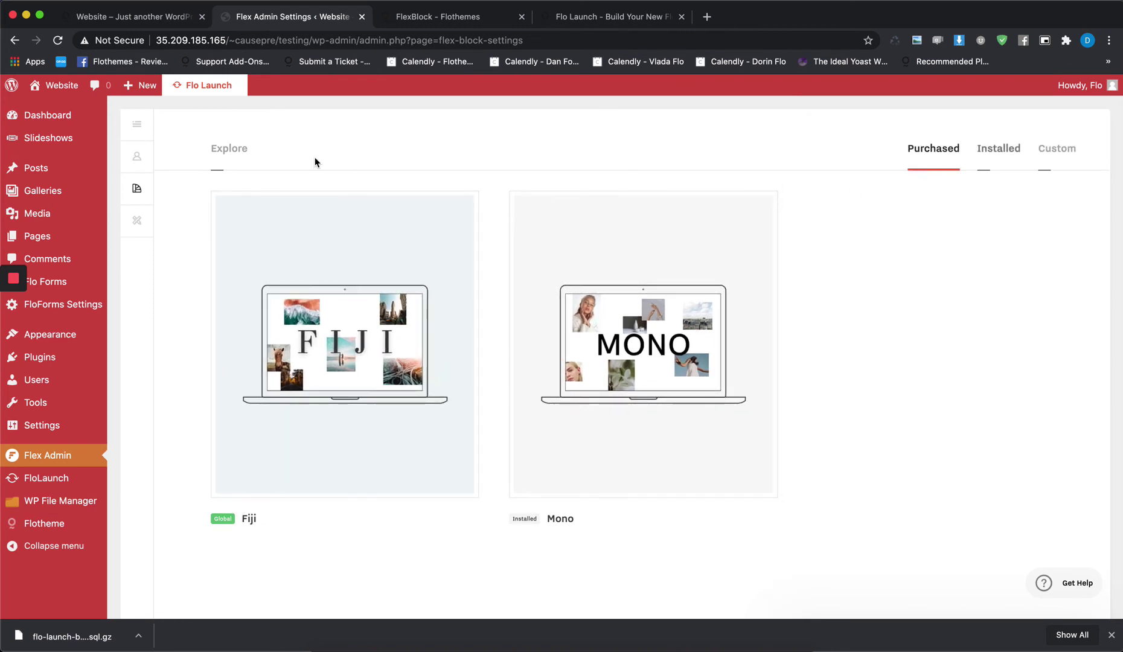
# Scroll the Explore catalogue down to the Lovely, Lyra and Mono style kits
pyautogui.click(239, 155)
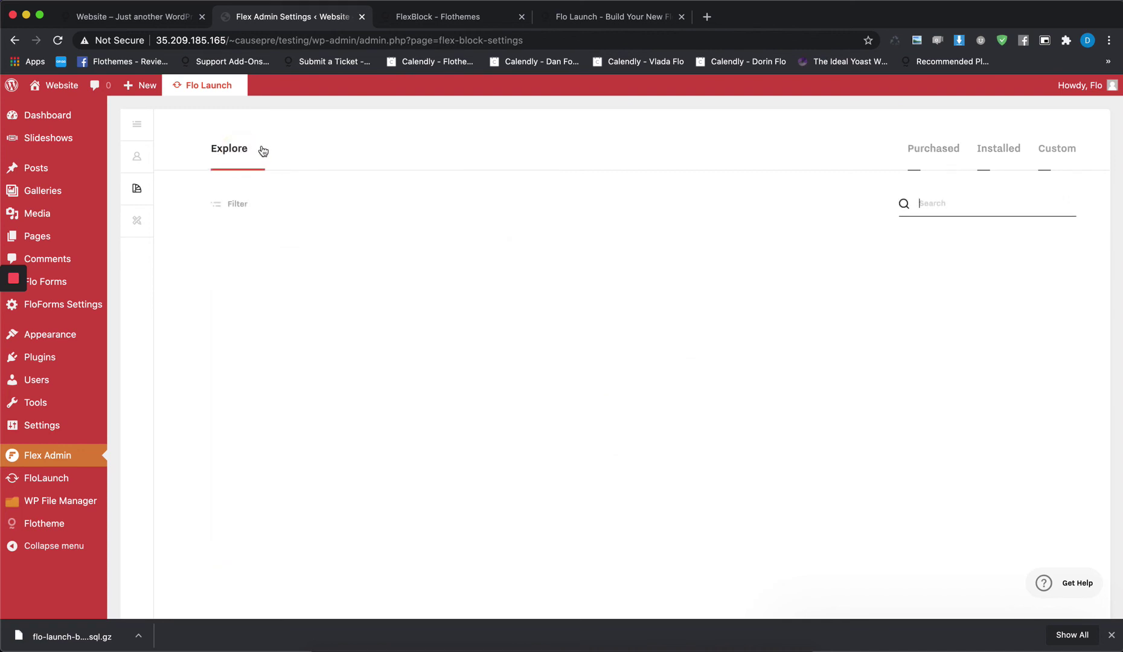
pyautogui.scroll(-7, 531, 386)
pyautogui.scroll(-5, 556, 431)
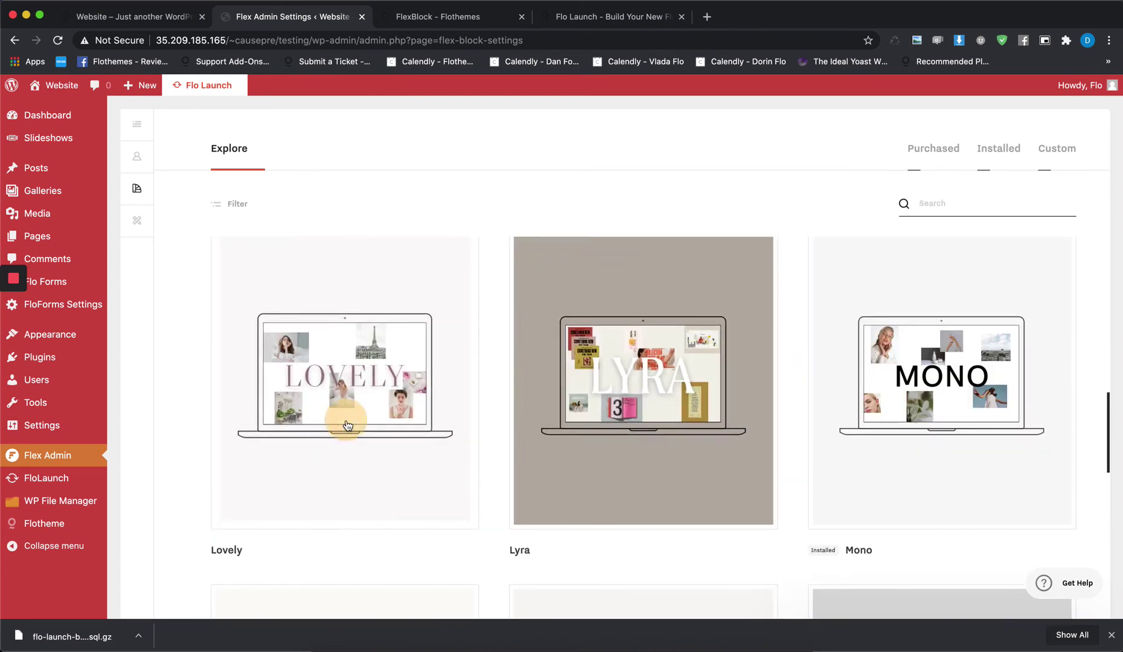
pyautogui.moveTo(348, 425)
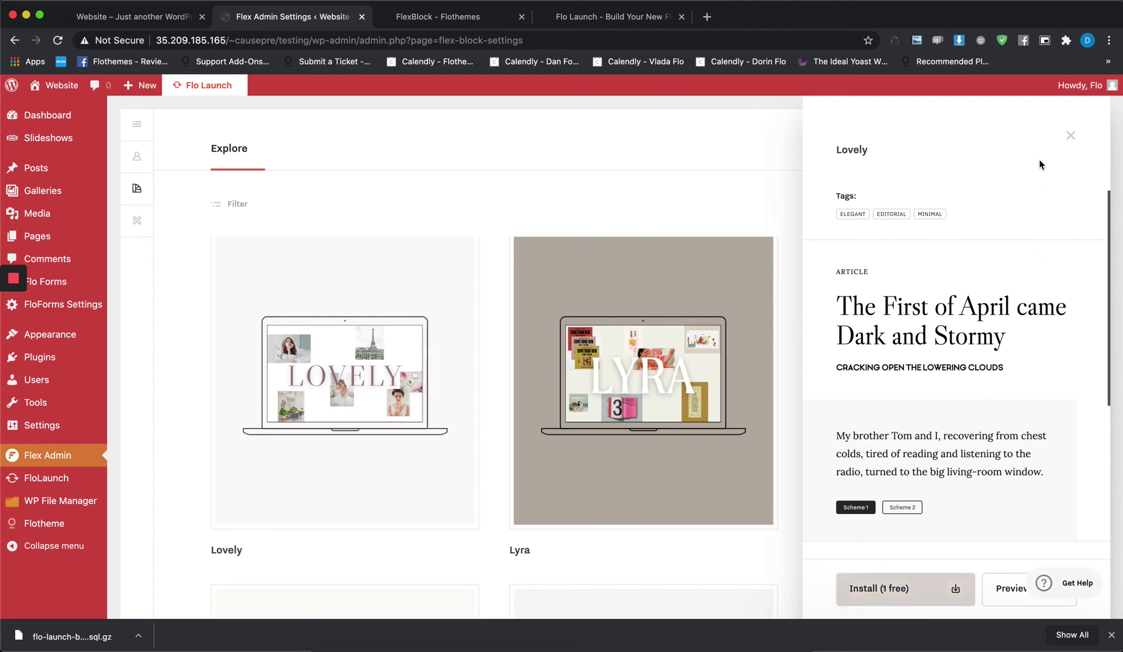
# Close the Lovely details and review the global style kit's color schemes and typography styles
pyautogui.click(337, 186)
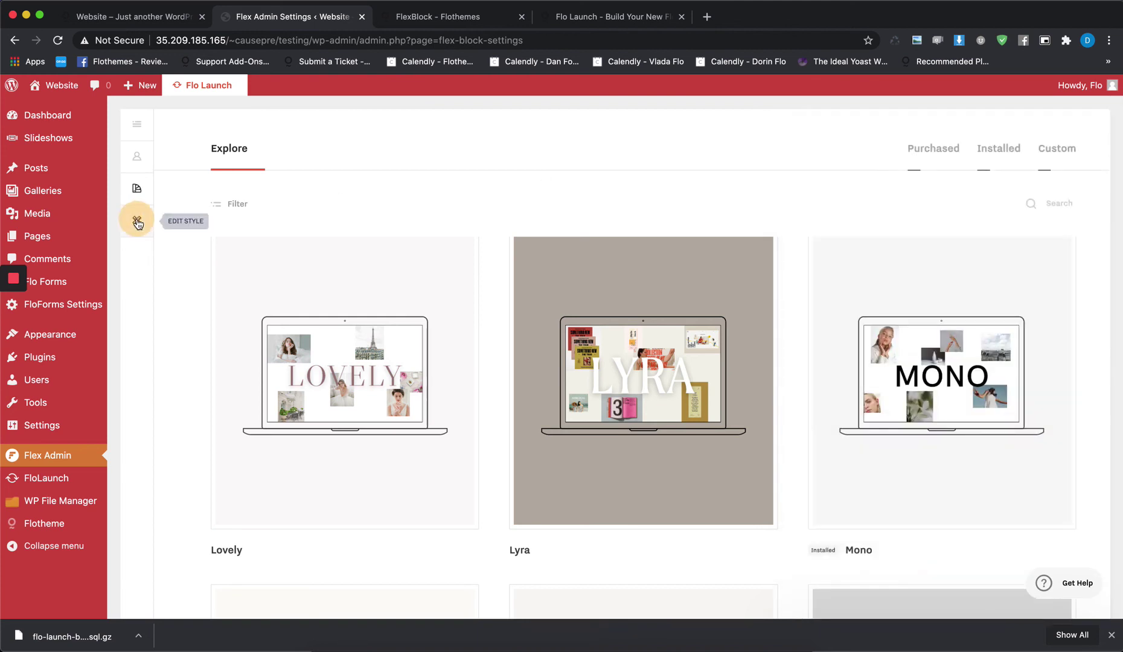
pyautogui.click(137, 220)
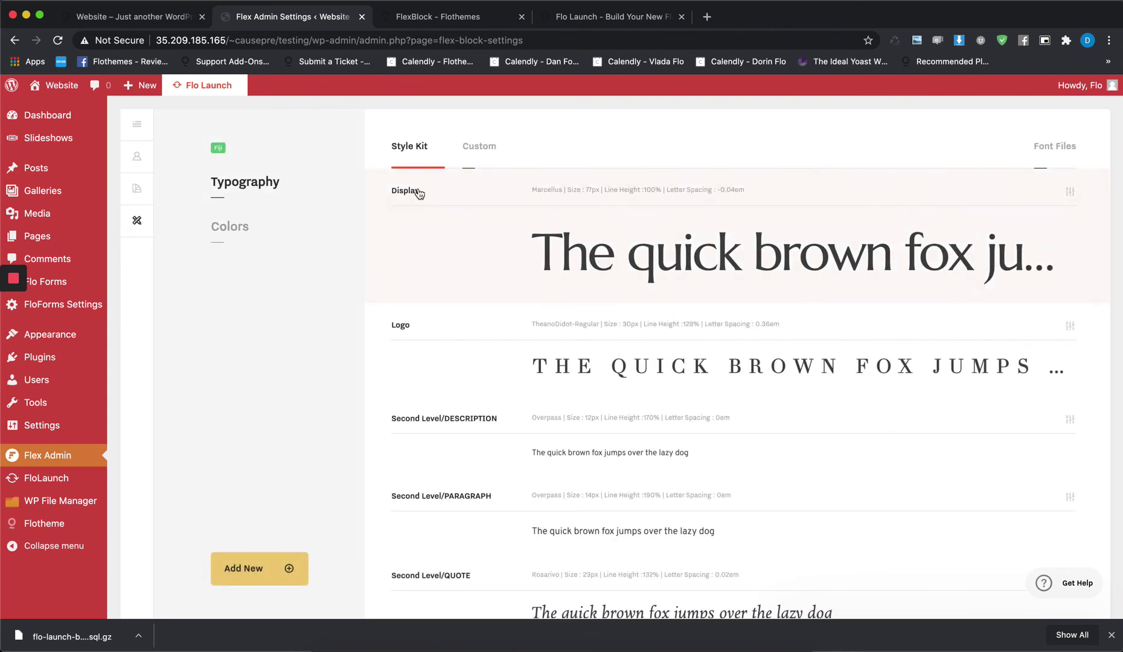
pyautogui.scroll(-8, 572, 426)
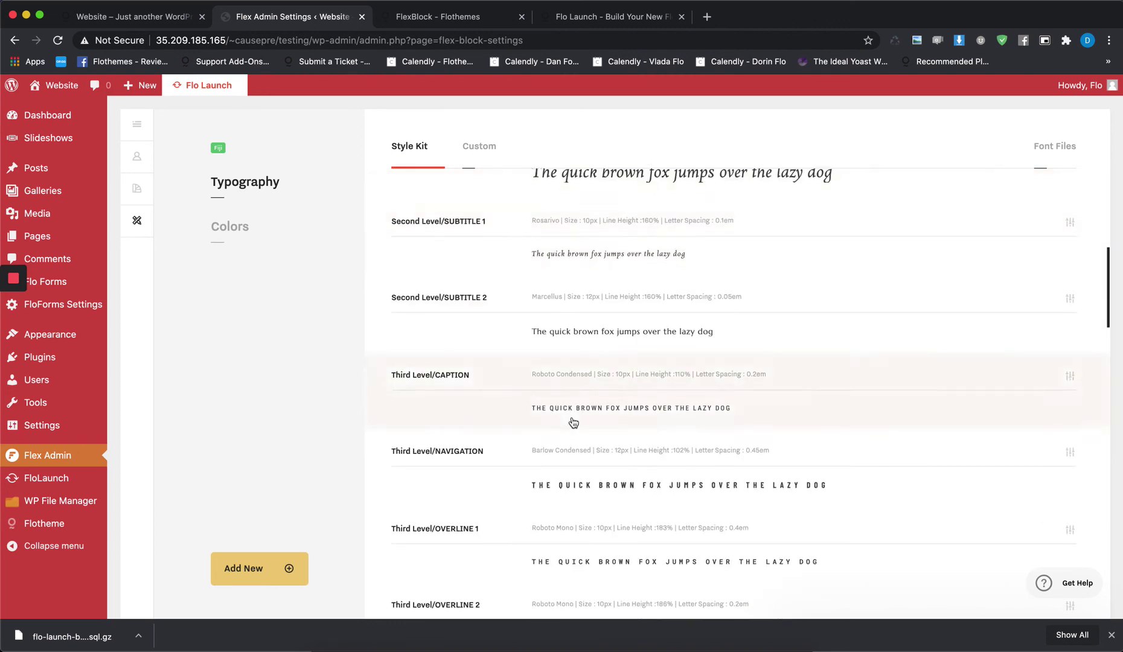
pyautogui.scroll(-10, 573, 423)
pyautogui.click(233, 233)
pyautogui.click(237, 183)
# Inspect the Display style's desktop and mobile font settings (Marcellus, 77px), then close its editor
pyautogui.click(612, 266)
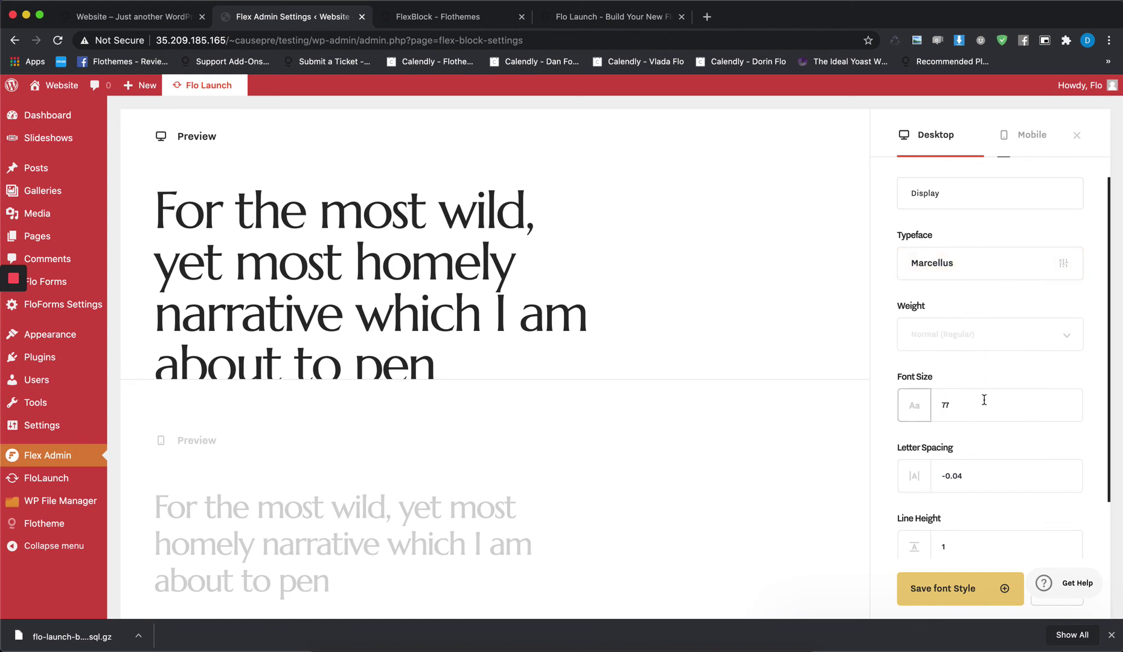
pyautogui.scroll(-2, 983, 400)
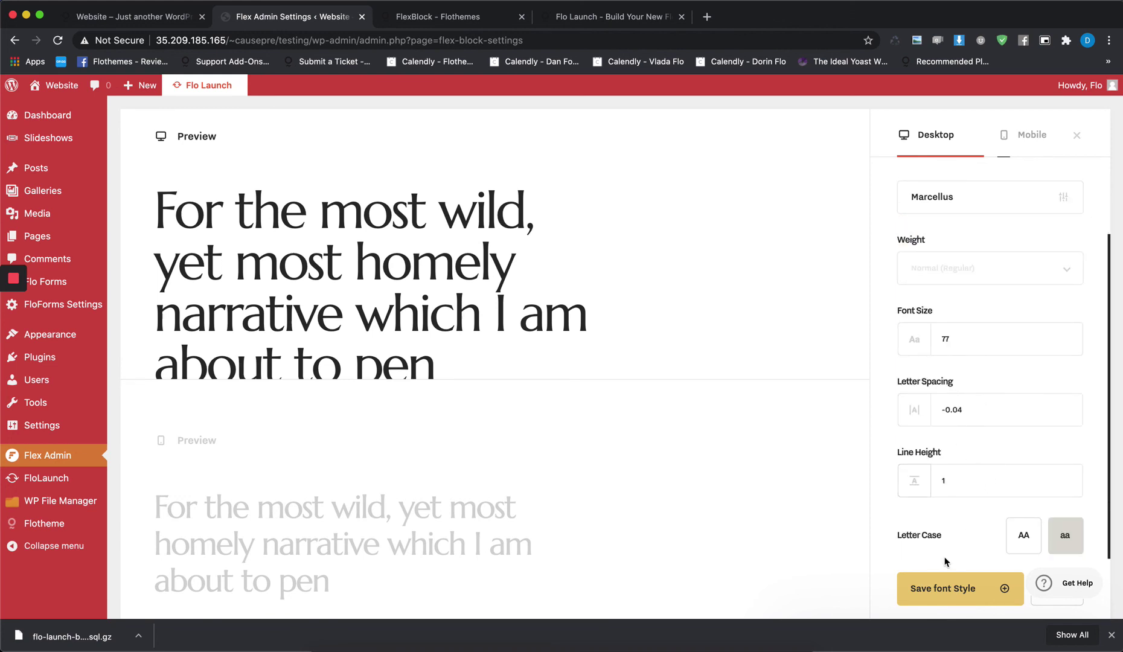
pyautogui.scroll(2, 995, 471)
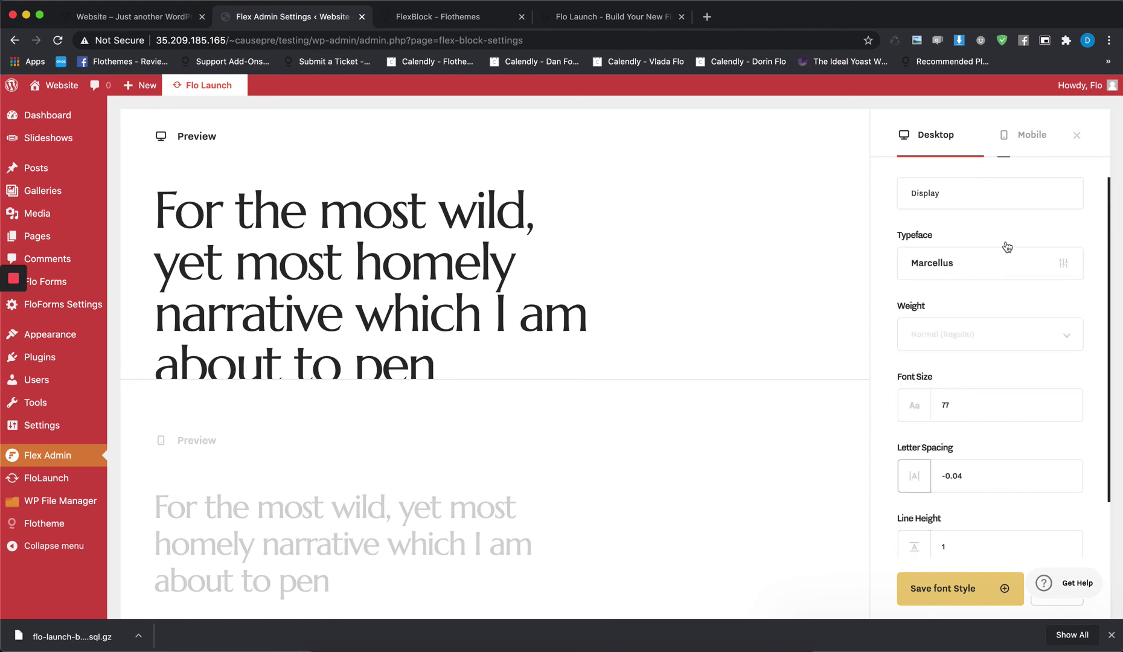
pyautogui.click(1029, 138)
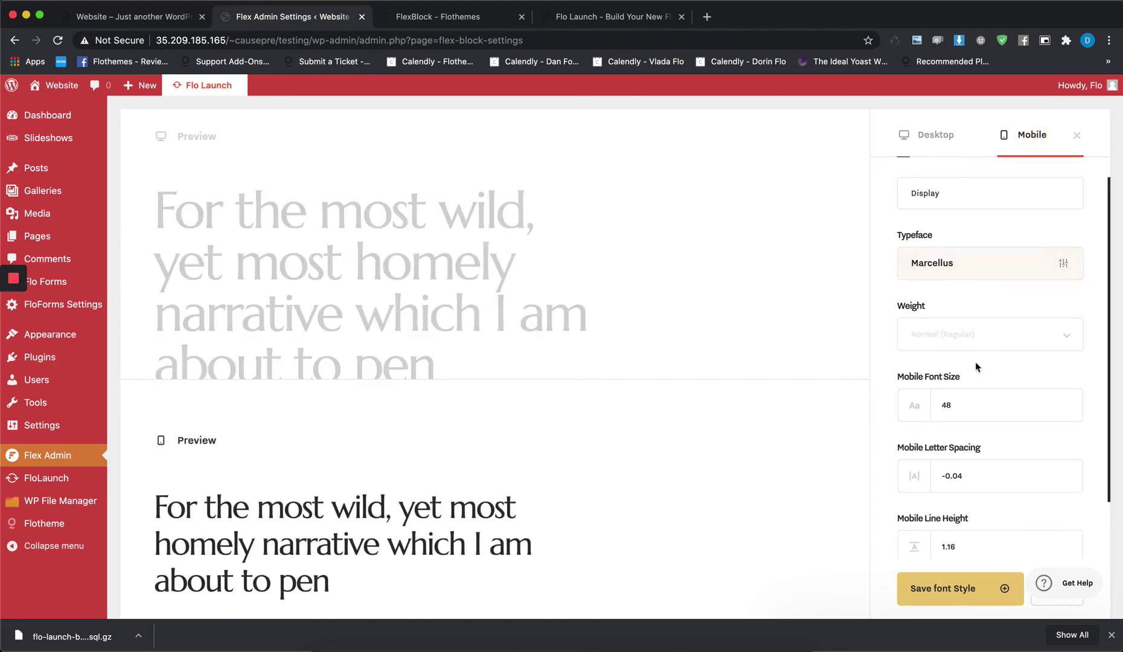
pyautogui.scroll(-2, 972, 374)
pyautogui.scroll(2, 968, 392)
pyautogui.click(1076, 135)
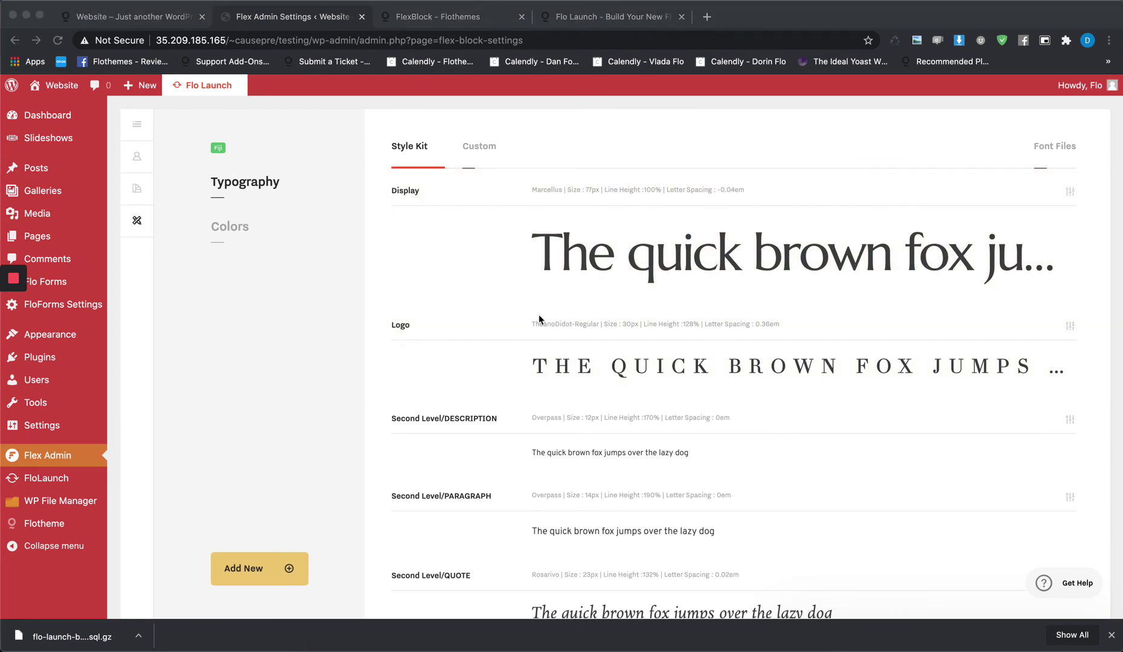
# From the purchased style kits, apply Mono as the global style kit and approve replacing Fiji
pyautogui.click(137, 189)
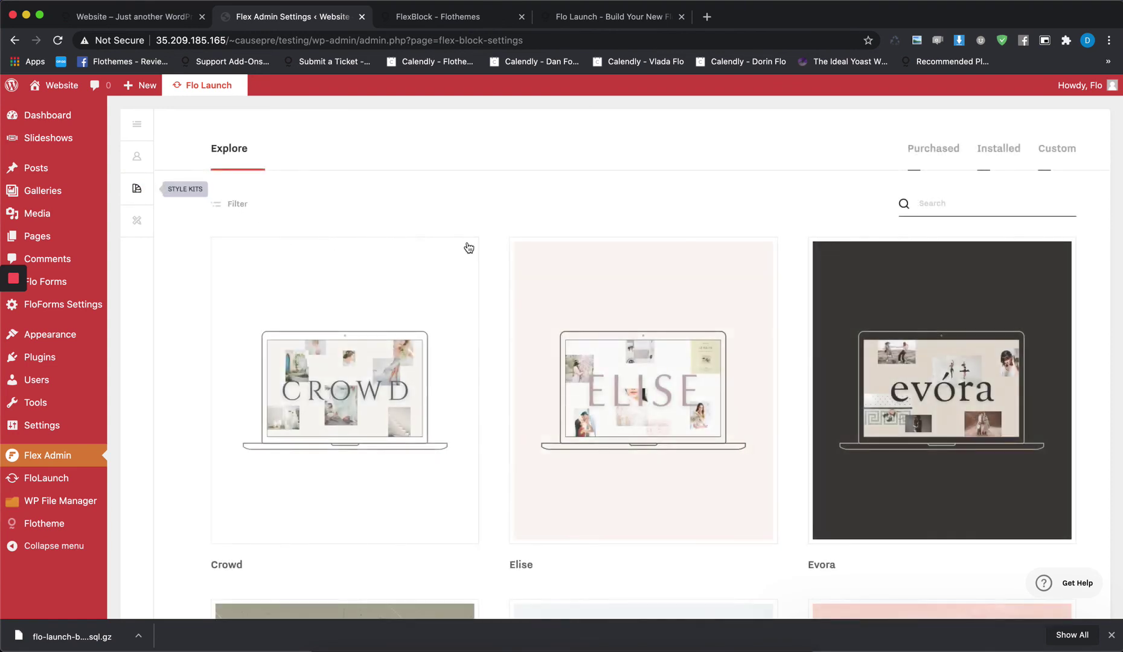
pyautogui.click(940, 151)
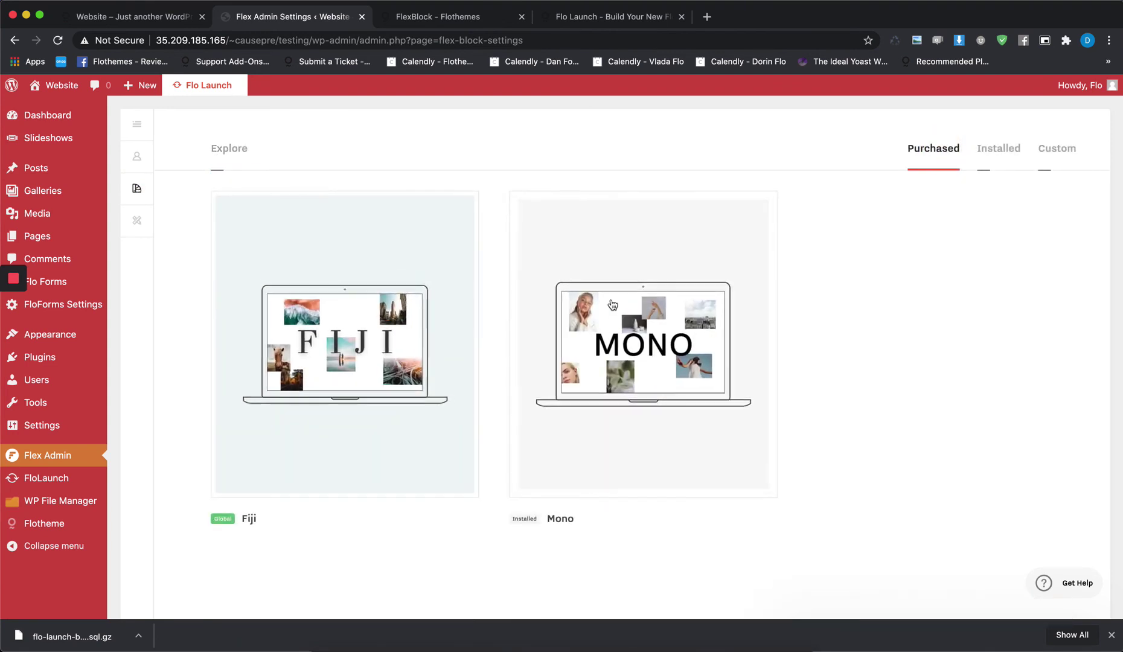
pyautogui.click(618, 261)
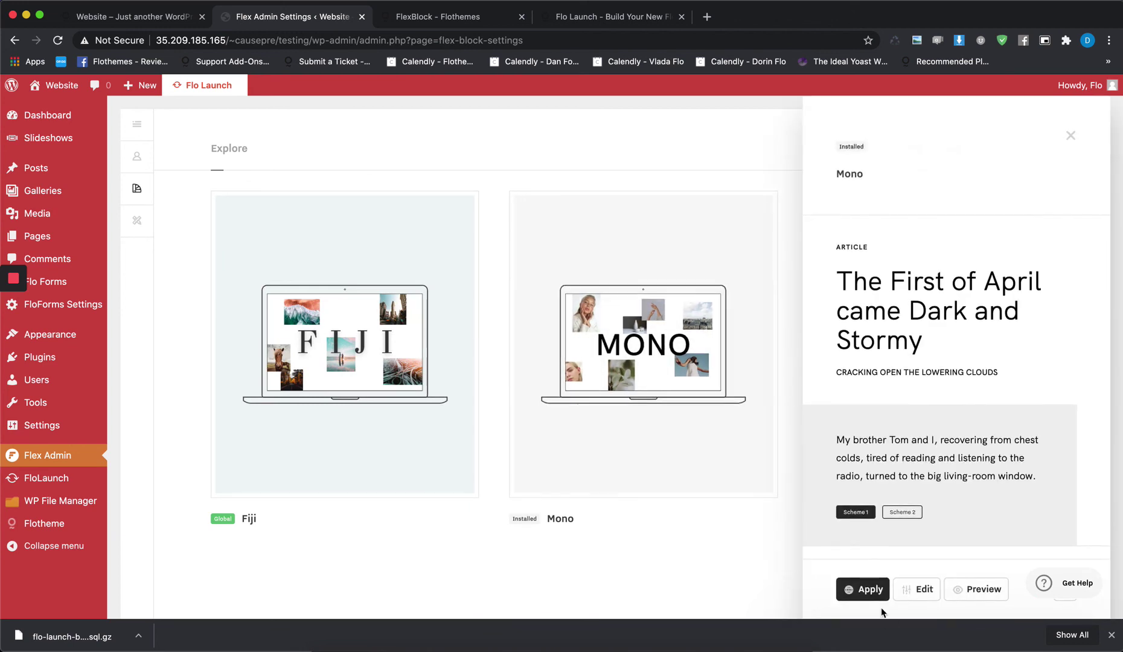
pyautogui.click(872, 590)
pyautogui.click(889, 426)
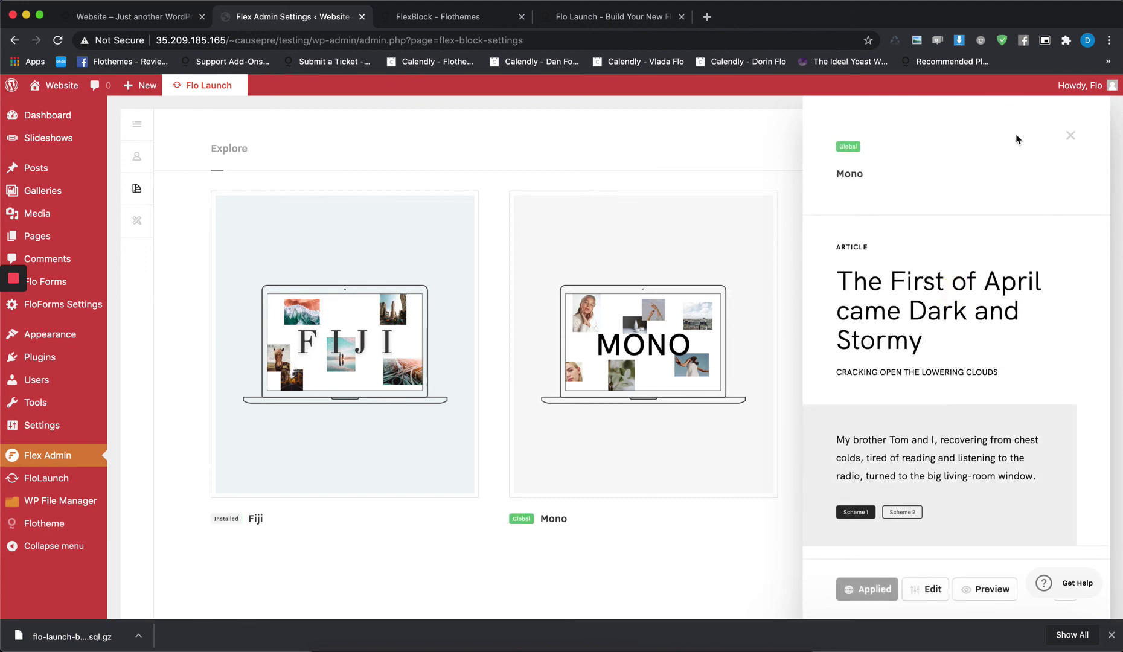
pyautogui.click(1070, 136)
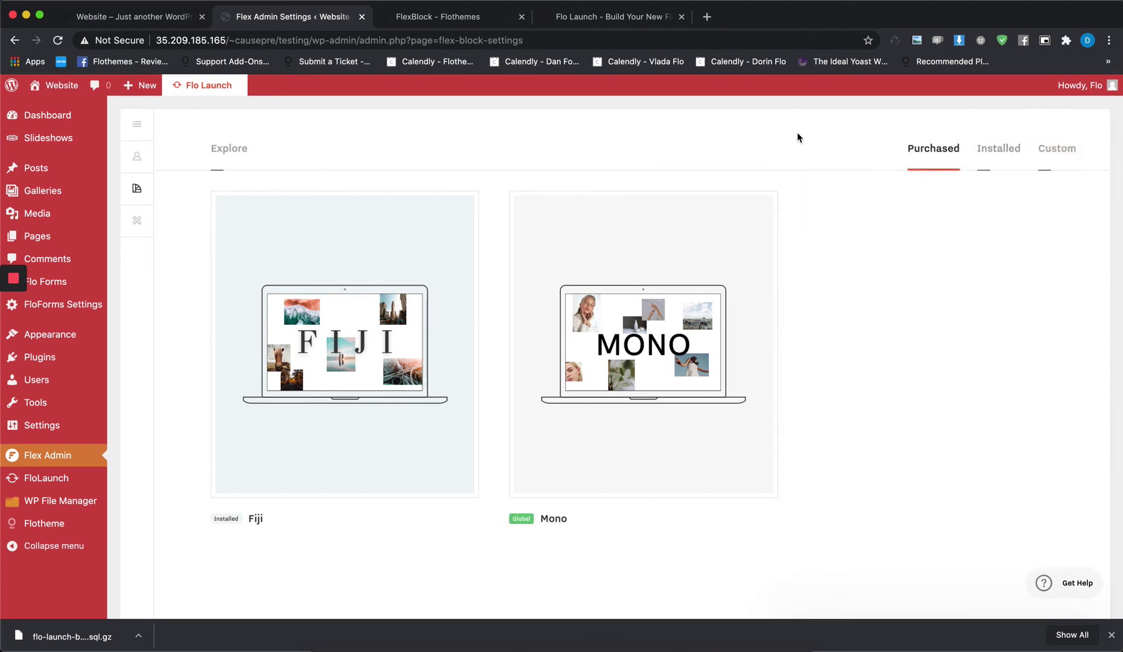